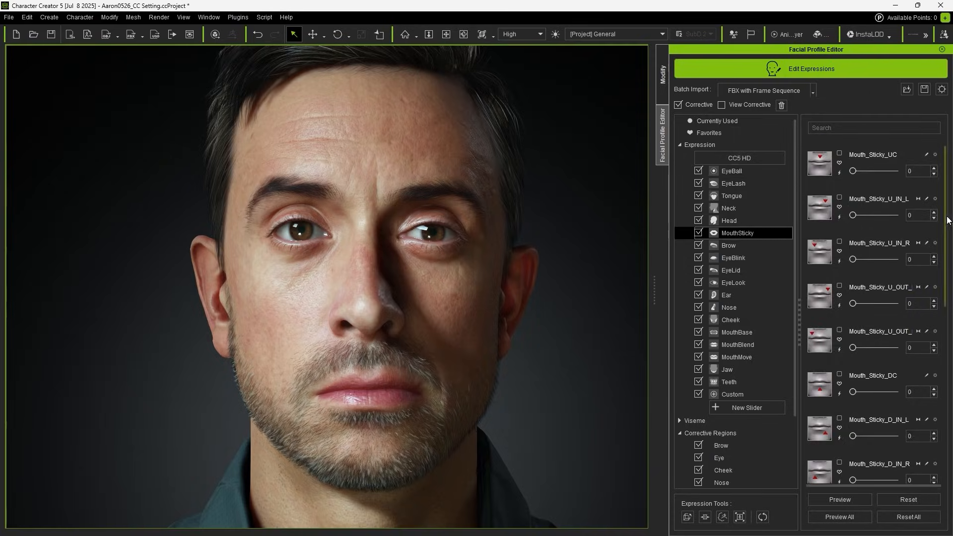
Look through the MouthSticky expression sliders and show the EyeLid expression category
drag(948, 220, 945, 324)
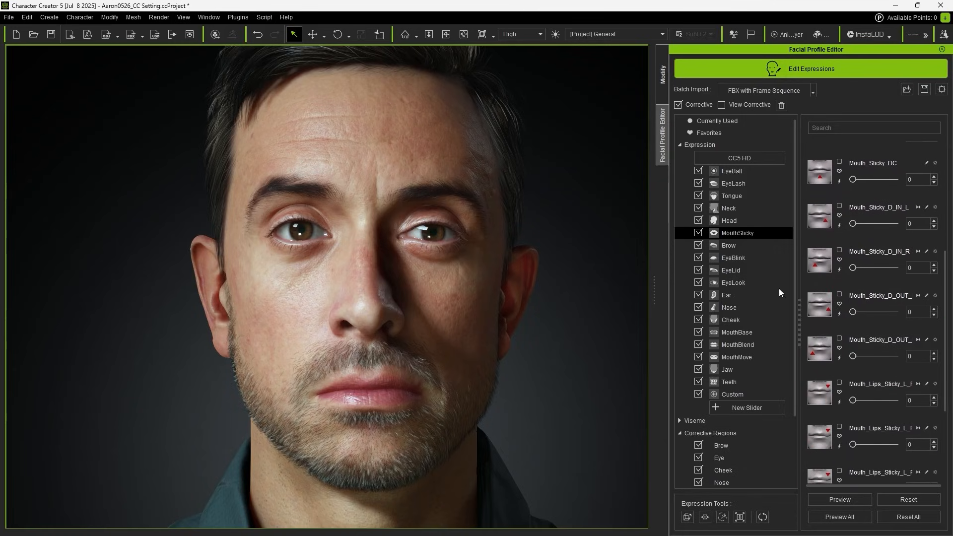
click(745, 270)
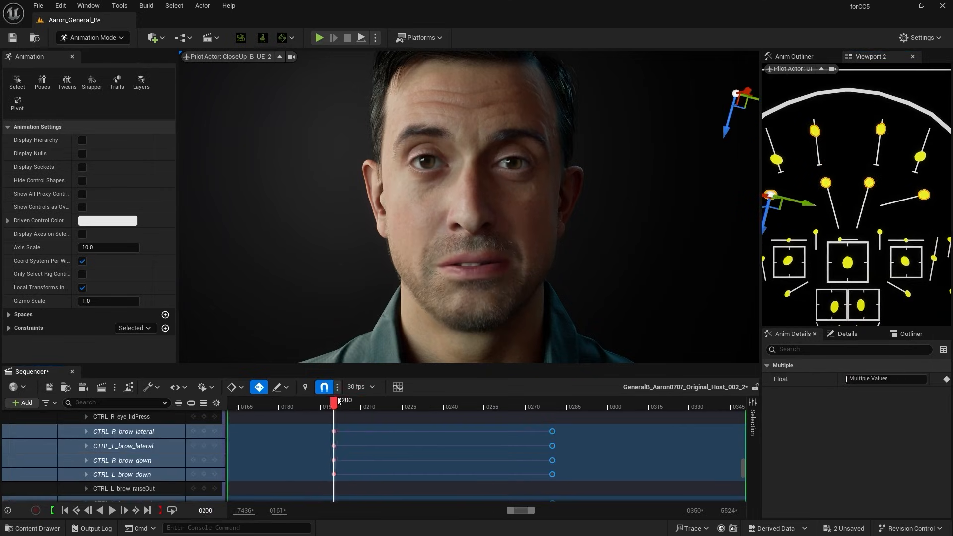
Switch to Unreal Engine, advance the sequence to frame 240 and pose the face rig's controls, including the mouth corner pull
drag(337, 401, 382, 401)
drag(889, 96, 884, 124)
drag(812, 203, 822, 206)
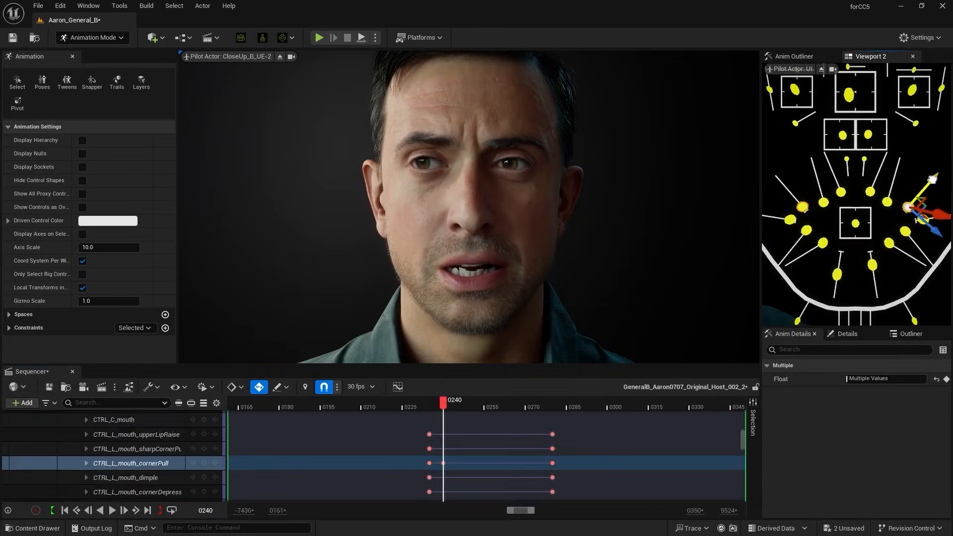
click(829, 166)
click(872, 266)
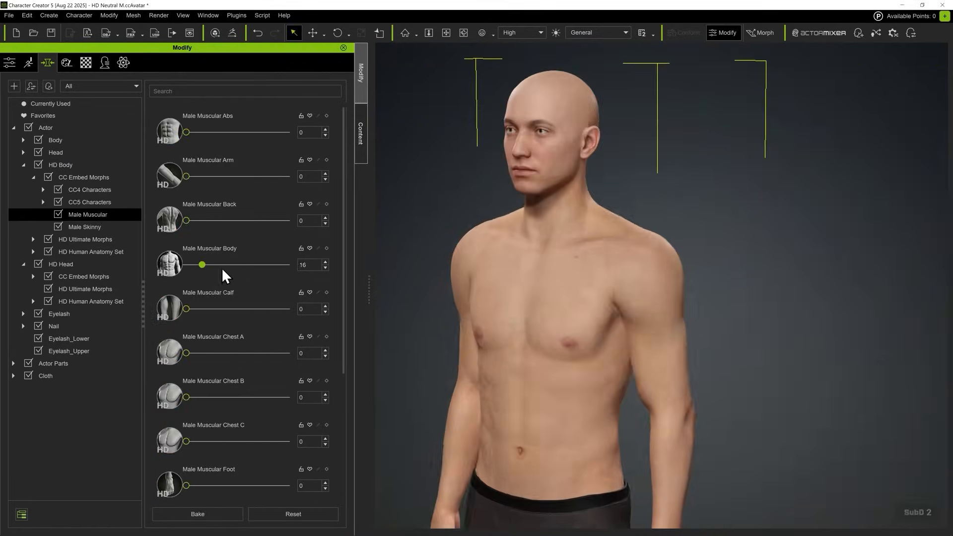
Switch to Character Creator and increase the Male Muscular Body morph on the HD male character
drag(221, 267, 281, 268)
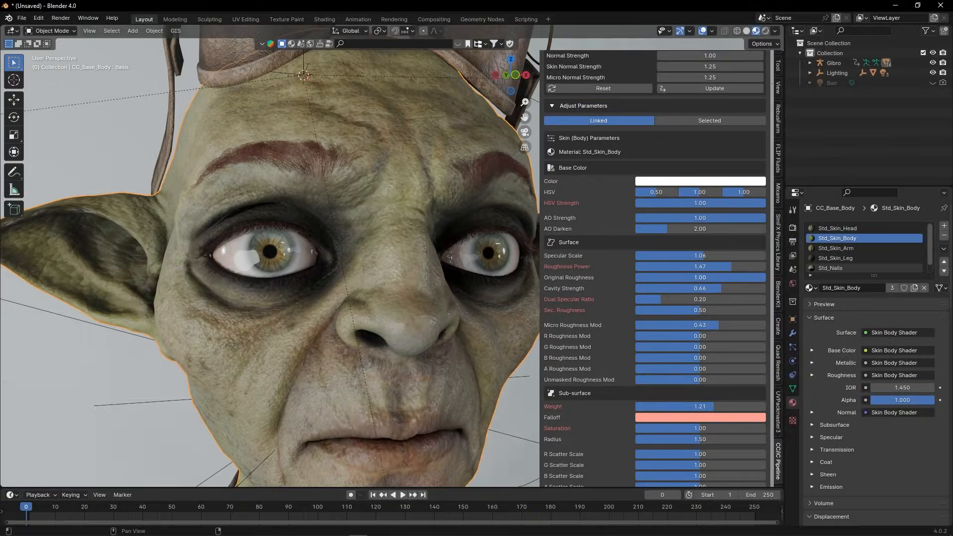
Switch to Blender and lower the Original Roughness of the goblin's Std_Skin_Body material
drag(764, 278, 693, 277)
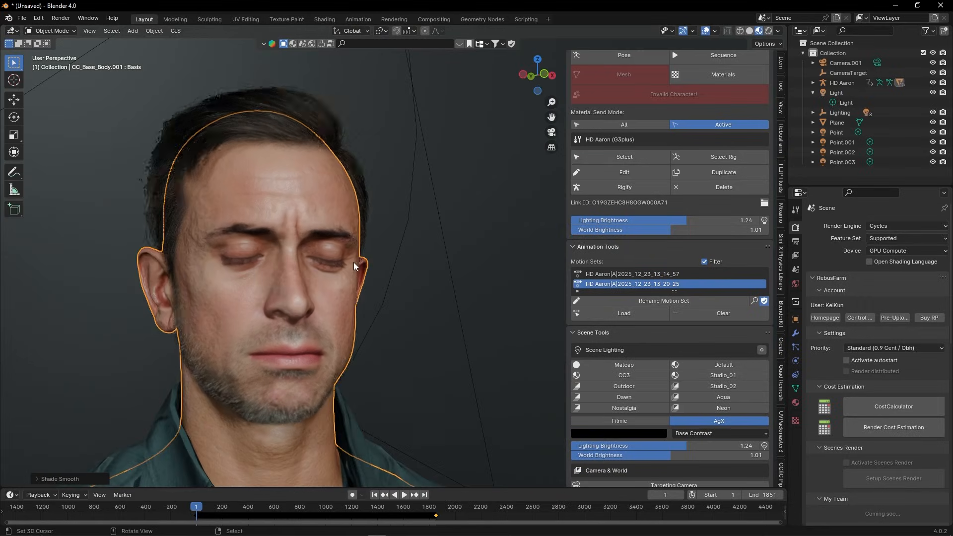
Deselect everything in the HD Aaron scene and examine the head's rendered skin and its shader node network
key(alt+a)
middle_drag(270, 296, 286, 312)
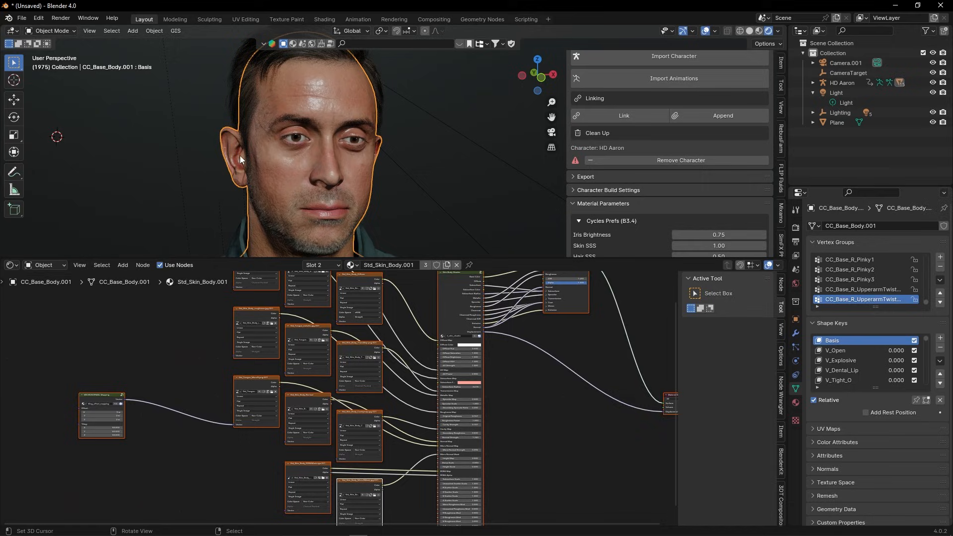
right_click(236, 101)
scroll(478, 416, up, 4)
middle_drag(476, 415, 421, 397)
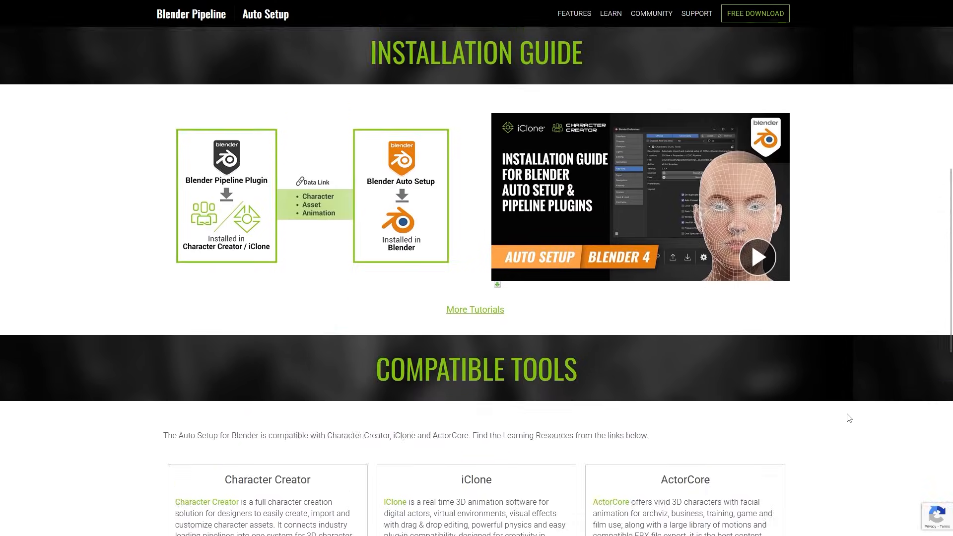
Switch to Reallusion's Blender download page, download Blender Auto Setup v.2.3.2 and open the browser's download list
scroll(848, 417, up, 9)
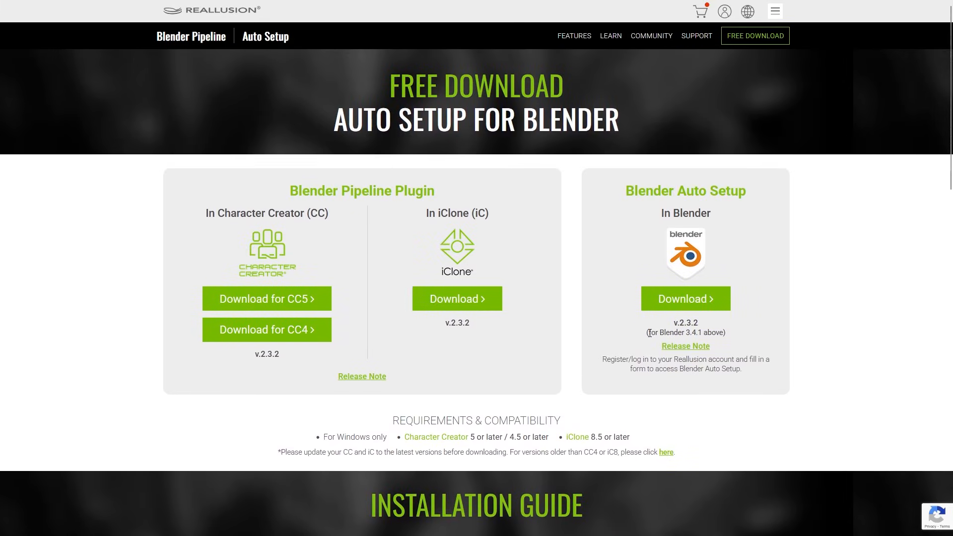
drag(650, 333, 691, 333)
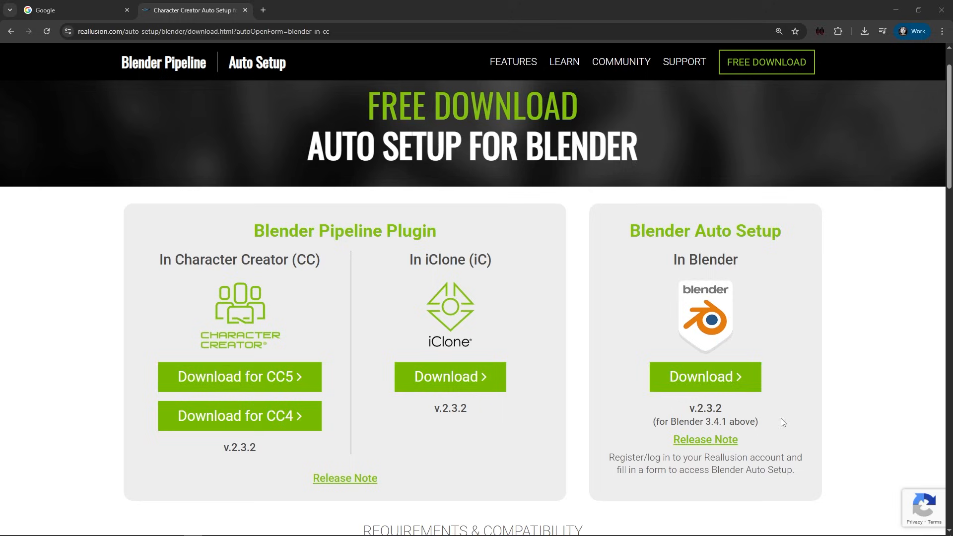
click(688, 384)
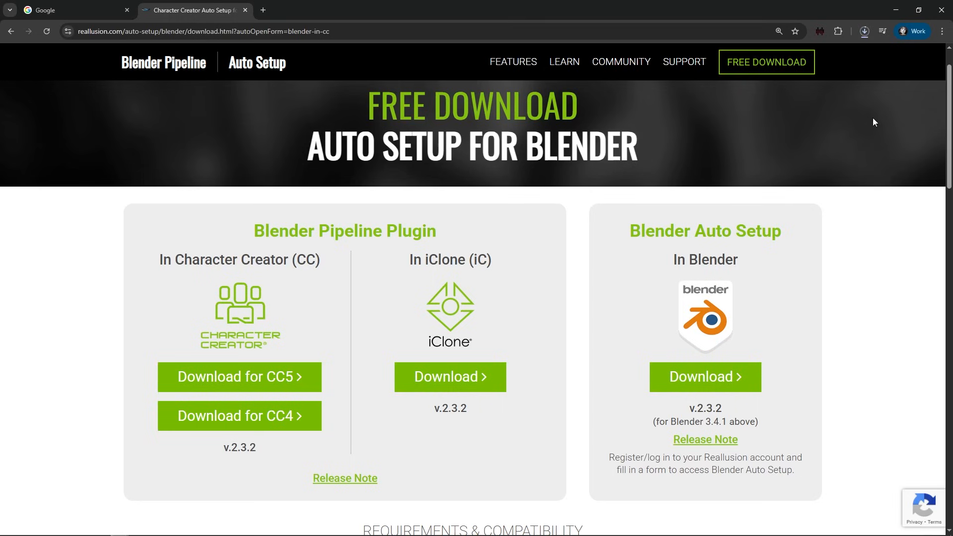
click(864, 32)
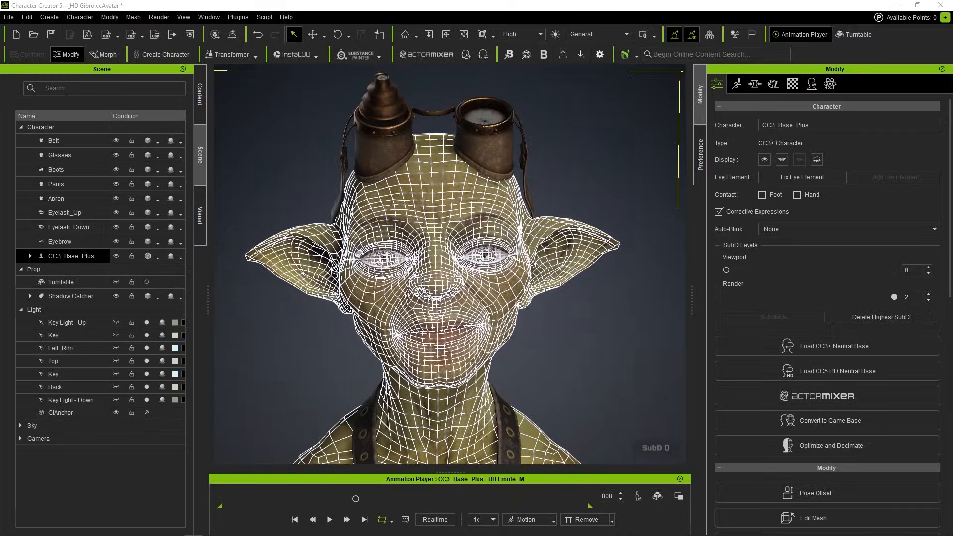
Switch to Character Creator, raise the goblin's viewport SubD level to 2 and inspect the dense facial wireframe
click(928, 267)
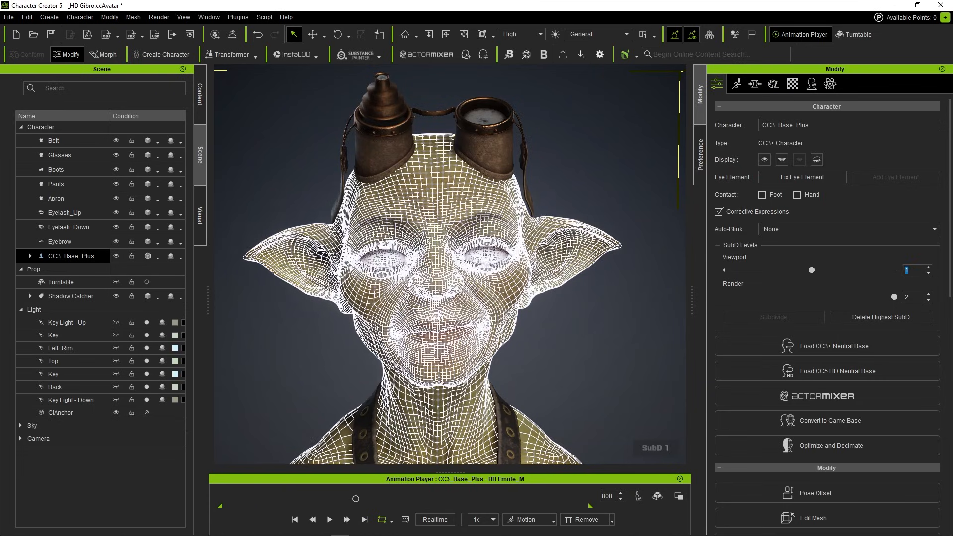
click(929, 267)
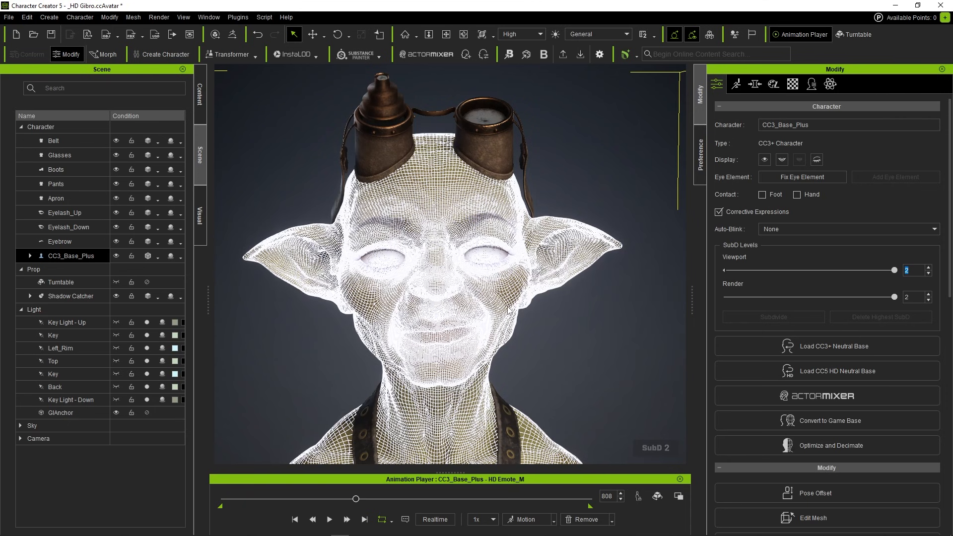
scroll(449, 274, up, 5)
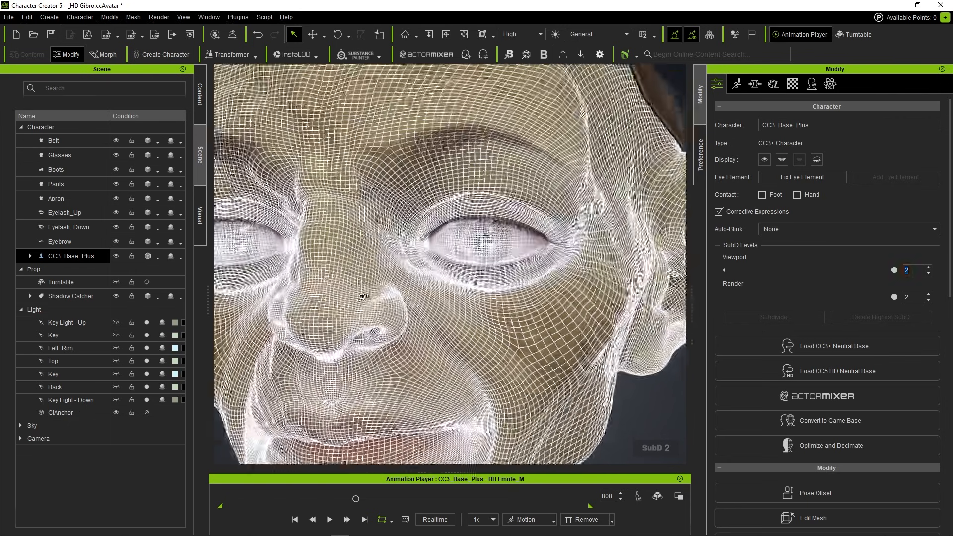
scroll(455, 289, up, 5)
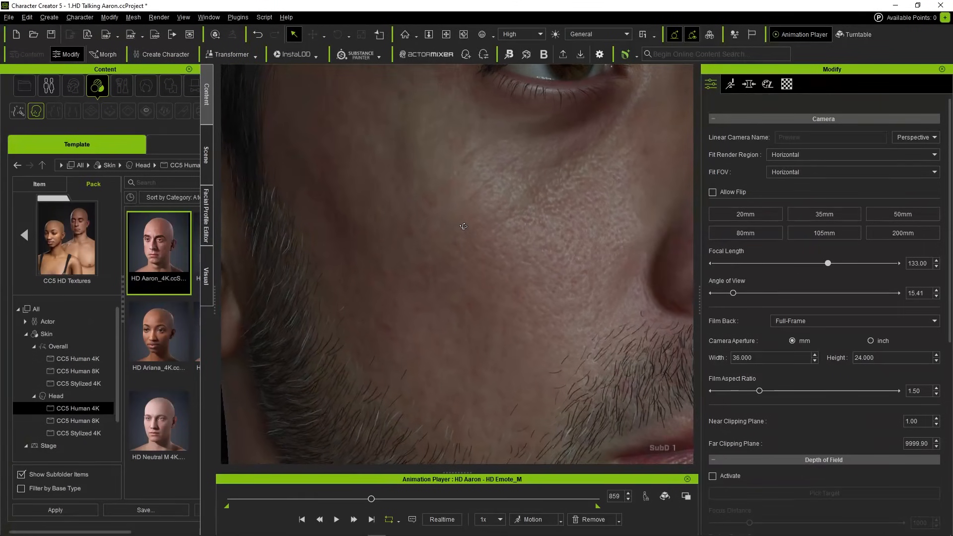
Examine the skin texture detail on HD Aaron's cheek, nose and beard from close up and different angles
scroll(463, 226, down, 5)
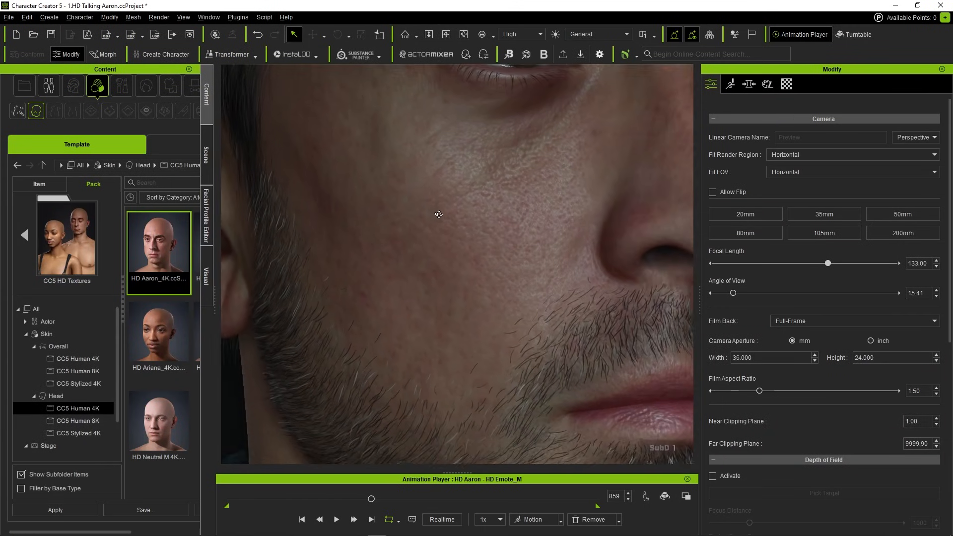
right_drag(430, 213, 181, 237)
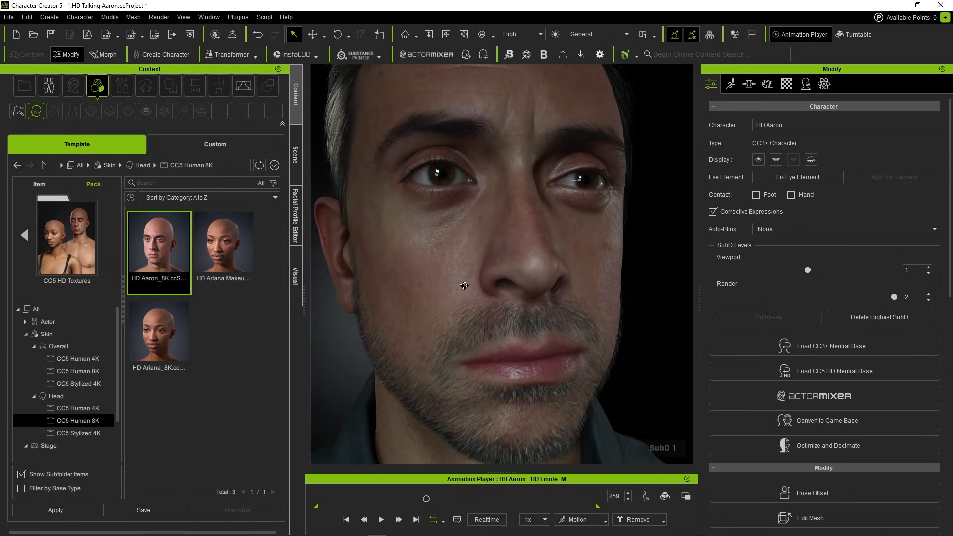
right_drag(496, 298, 511, 310)
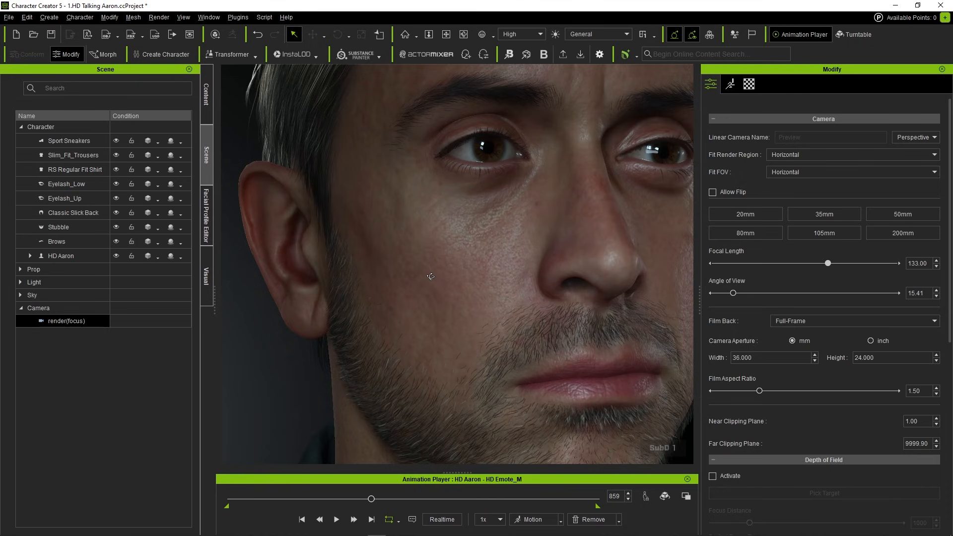
right_drag(431, 277, 192, 300)
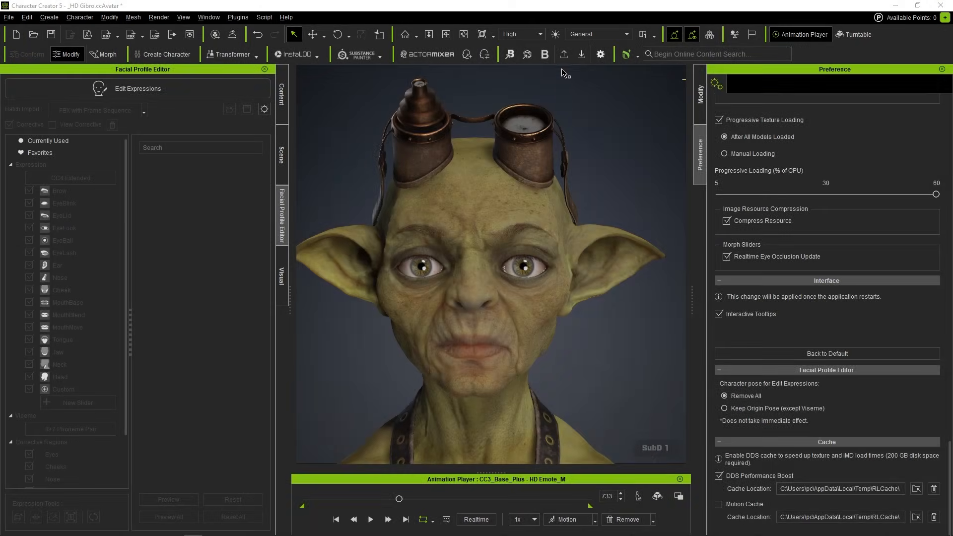
Export the goblin as a Blender Pipeline FBX using the Selected Models preset, SubD 2 and Delete Hidden Faces
click(564, 54)
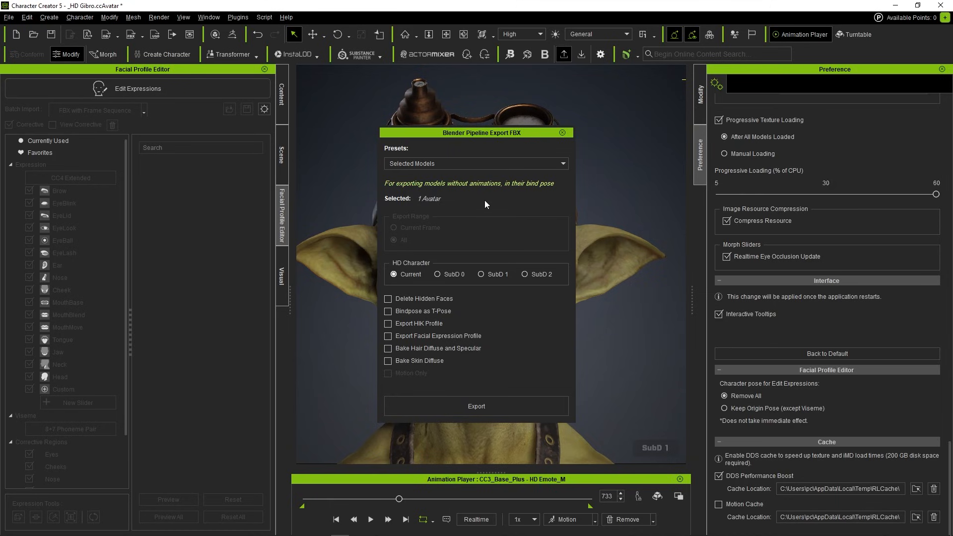
click(500, 163)
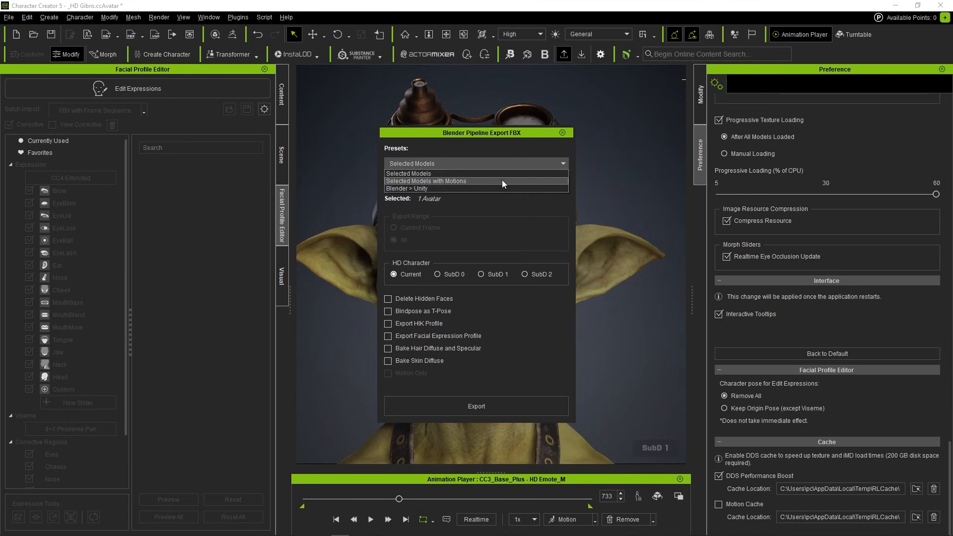
click(433, 174)
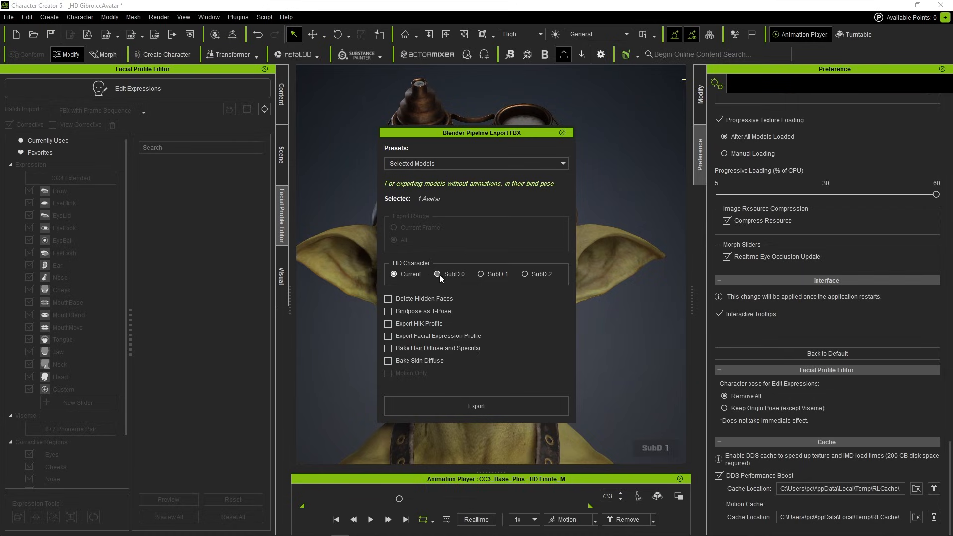
click(521, 276)
click(404, 301)
click(486, 406)
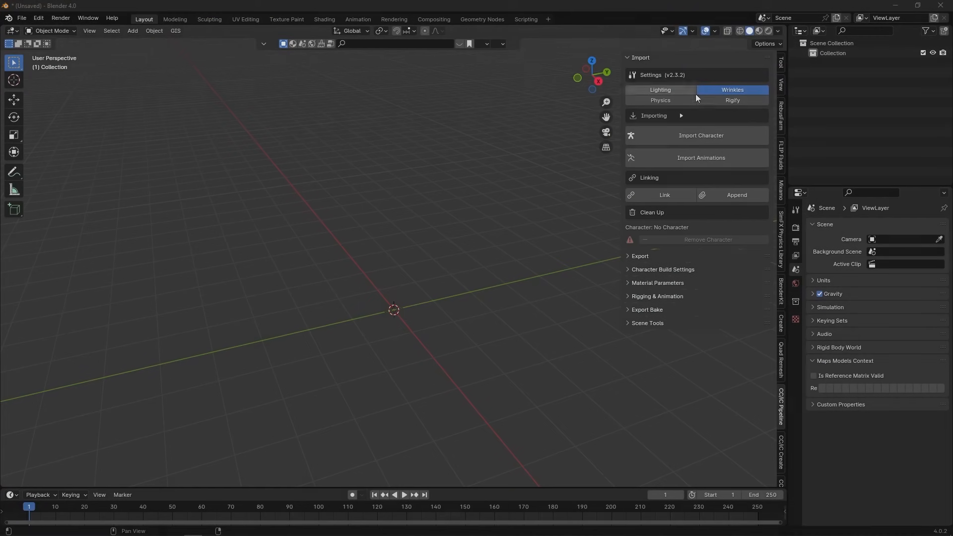
Switch to Blender and import the exported Gibro character from the CC5 folder in Documents
click(697, 140)
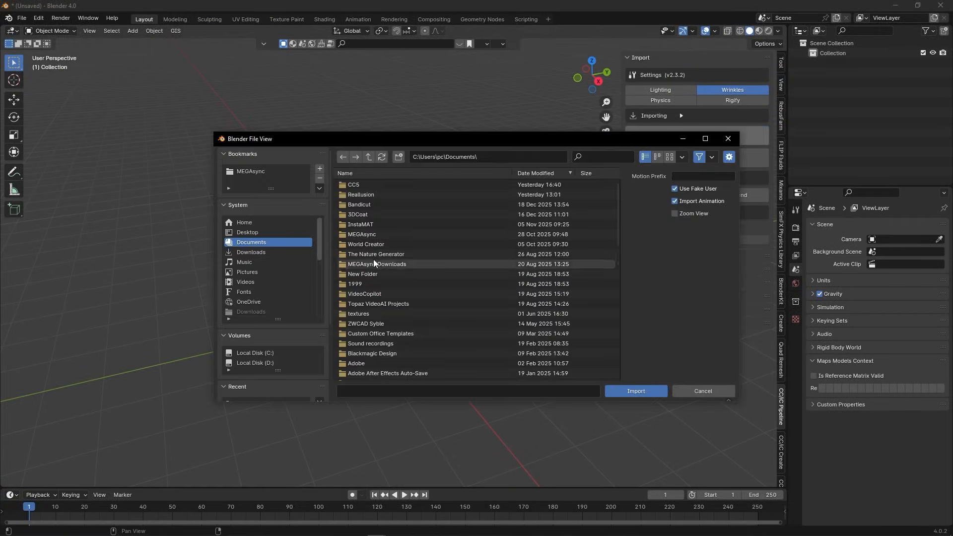
double_click(374, 187)
double_click(360, 203)
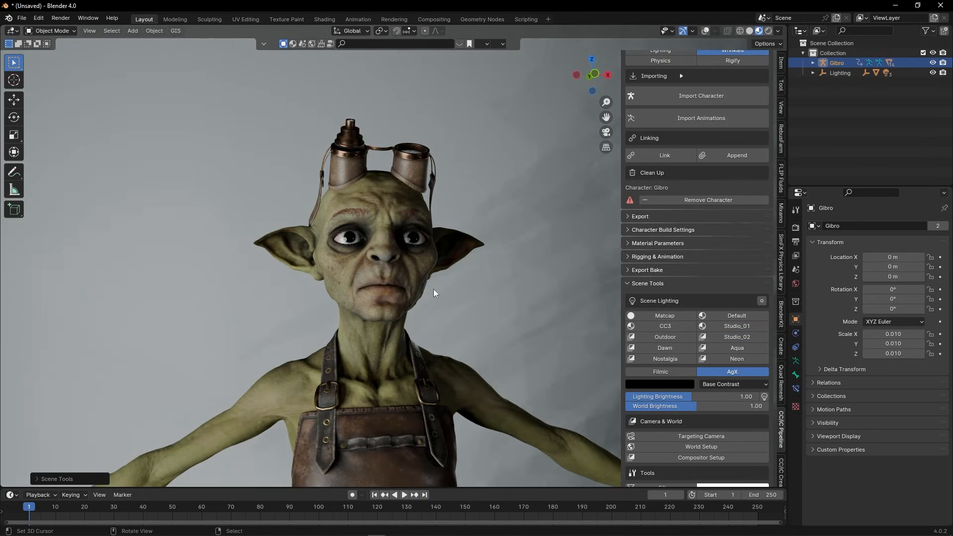
Try the Studio_01 and Matcap scene lighting presets on the imported goblin
click(733, 384)
click(741, 328)
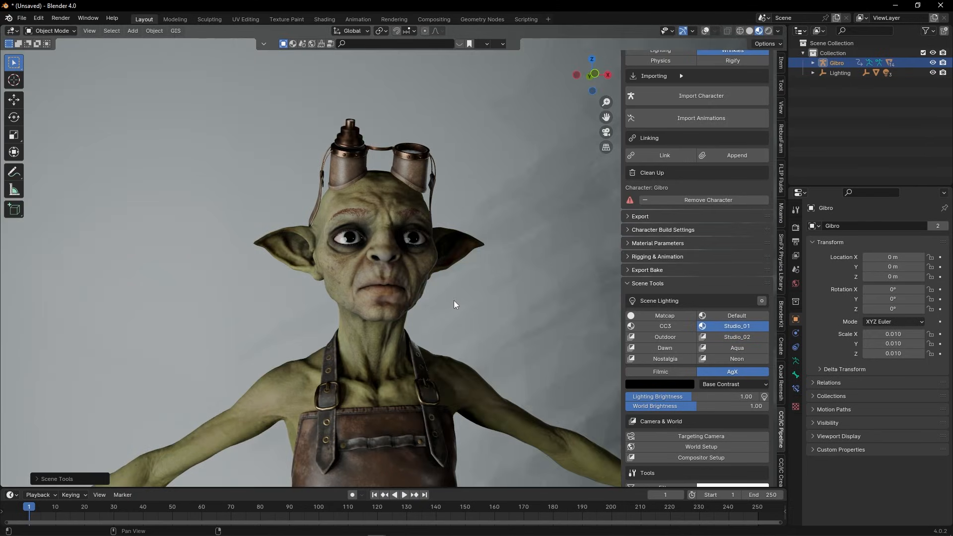
middle_drag(418, 300, 405, 294)
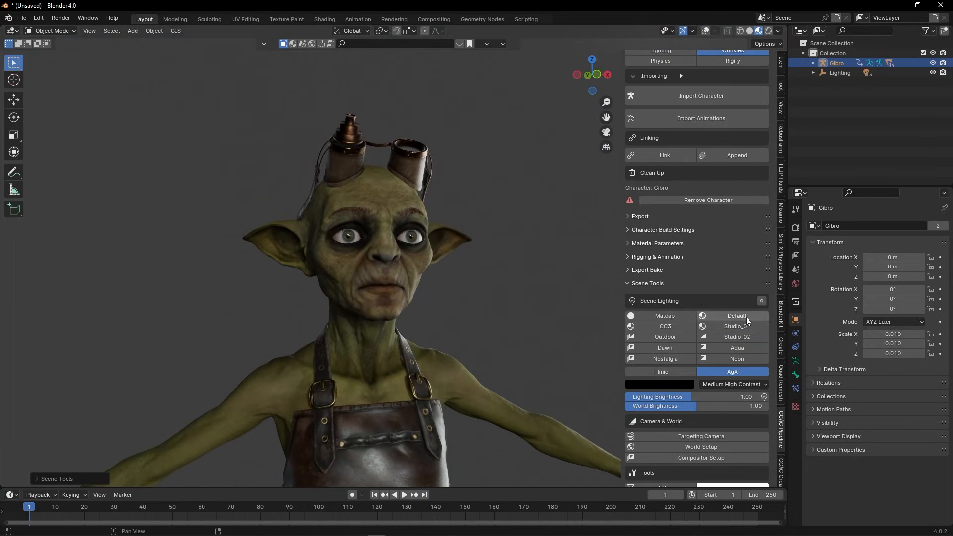
click(681, 318)
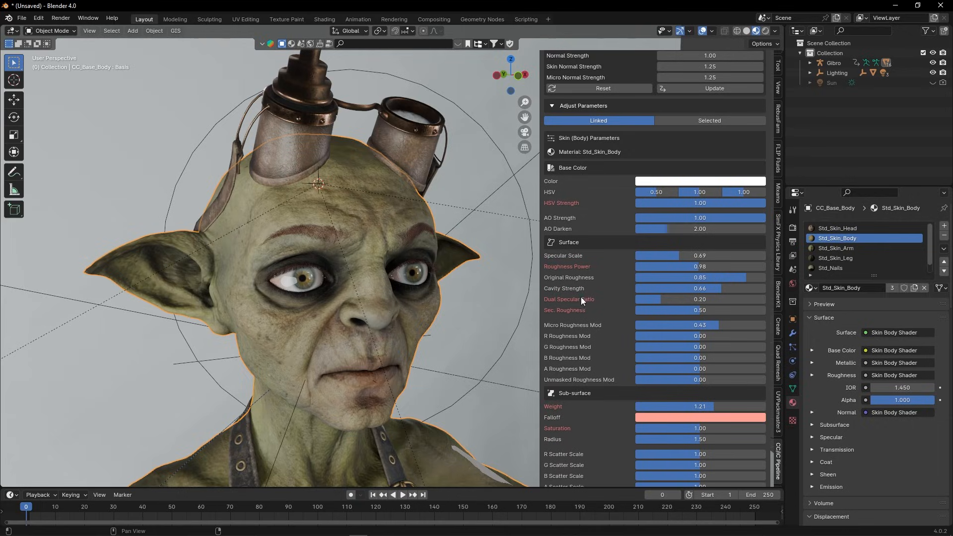
Raise the Specular Scale of the goblin's body skin and adjust the Nose Roughness Mod of its head skin
mouse_move(665, 254)
mouse_down()
mouse_move(760, 254)
mouse_move(710, 262)
mouse_up()
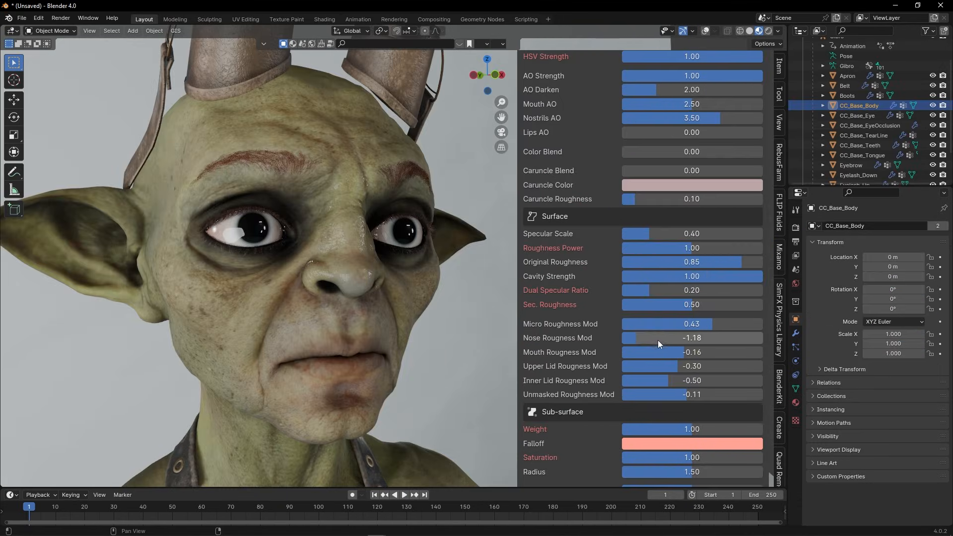
mouse_move(657, 340)
mouse_down()
mouse_move(700, 340)
mouse_move(621, 343)
mouse_move(643, 353)
mouse_up()
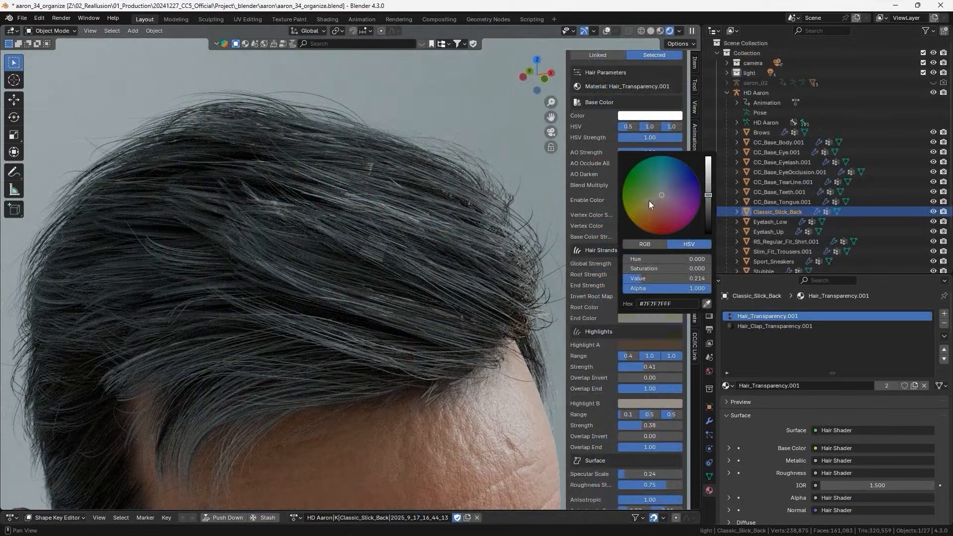
Adjust the hair strand color of the Classic_Slick_Back hair with the color wheel
click(648, 201)
mouse_move(649, 201)
mouse_down()
mouse_move(665, 189)
mouse_move(665, 204)
mouse_up()
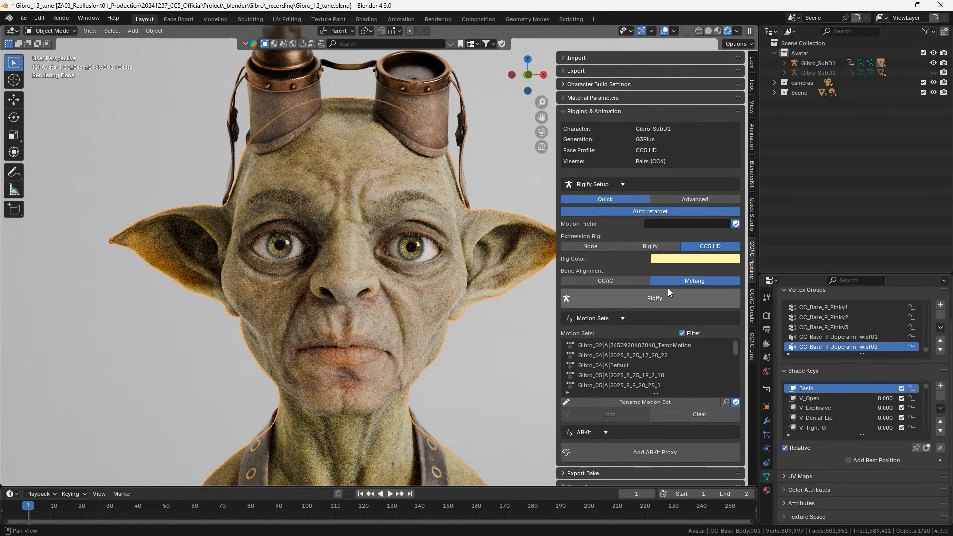
Rigify the Gibro_SubD1 character with the CC5 HD expression rig and Metarig bone alignment
click(695, 296)
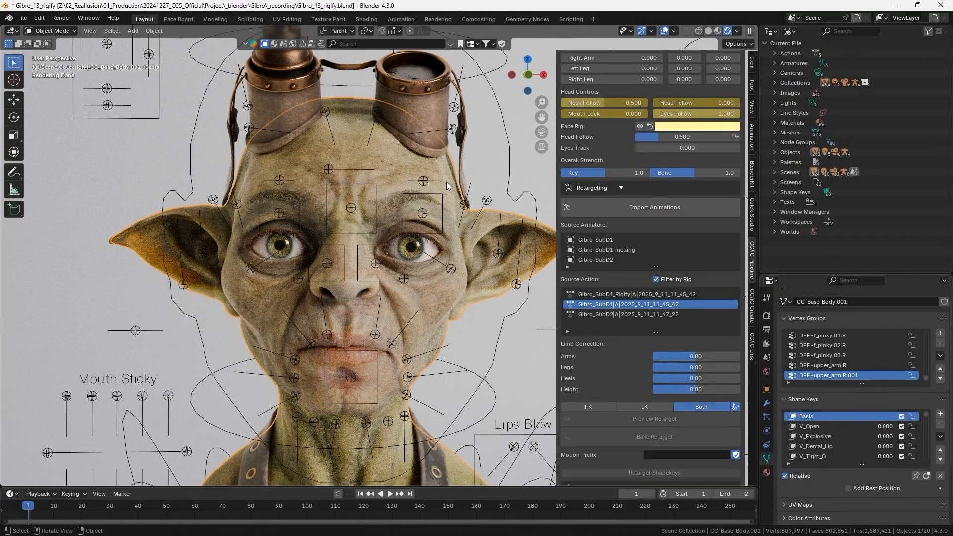
ctrl+middle_drag(446, 181, 438, 199)
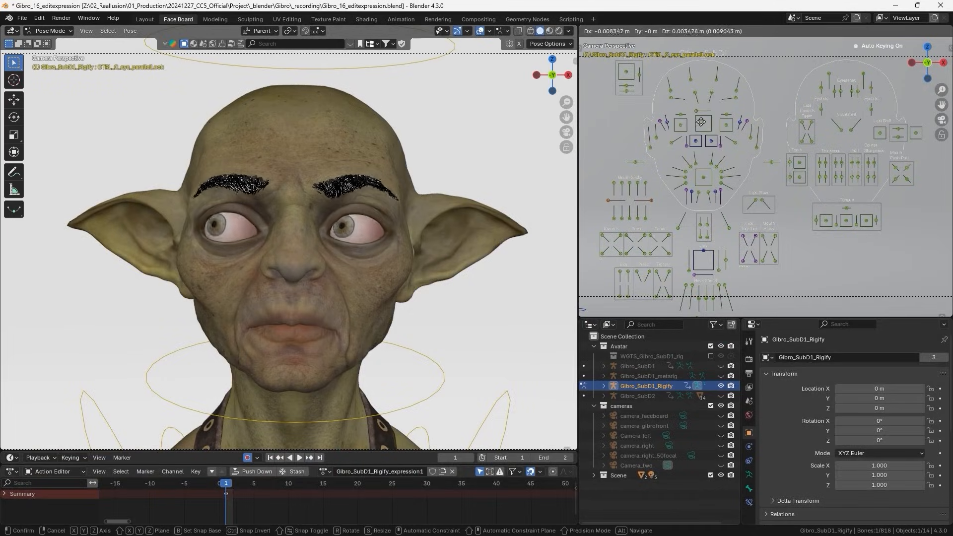
Move the eye look control on the face board to redirect the goblin's gaze
drag(695, 92, 724, 95)
key(g)
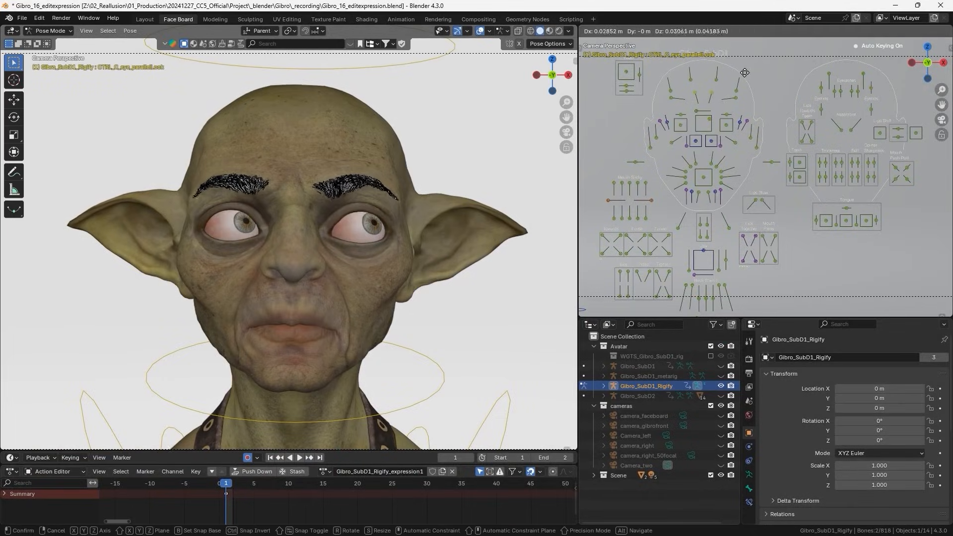
click(725, 118)
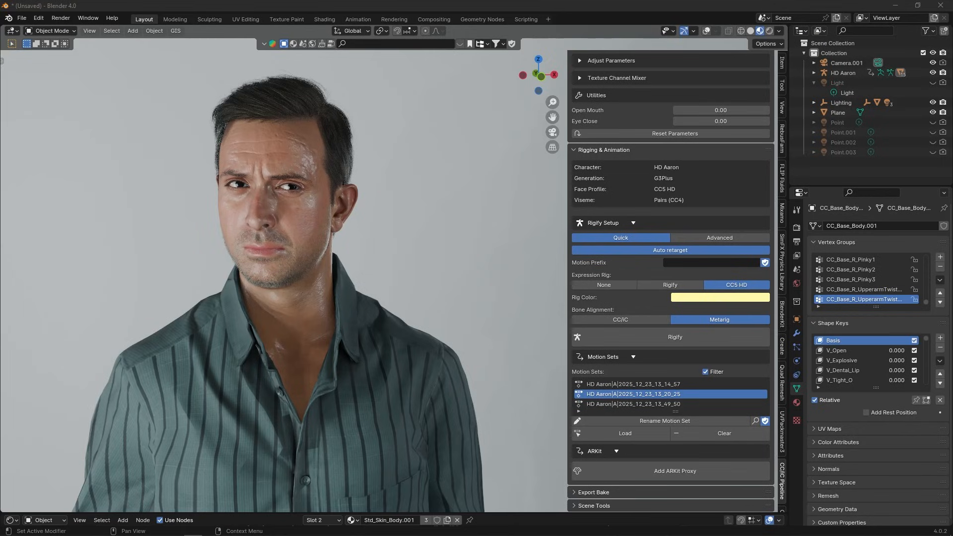
Rigify HD Aaron with the CC5 HD expression rig and Metarig bone alignment
click(622, 338)
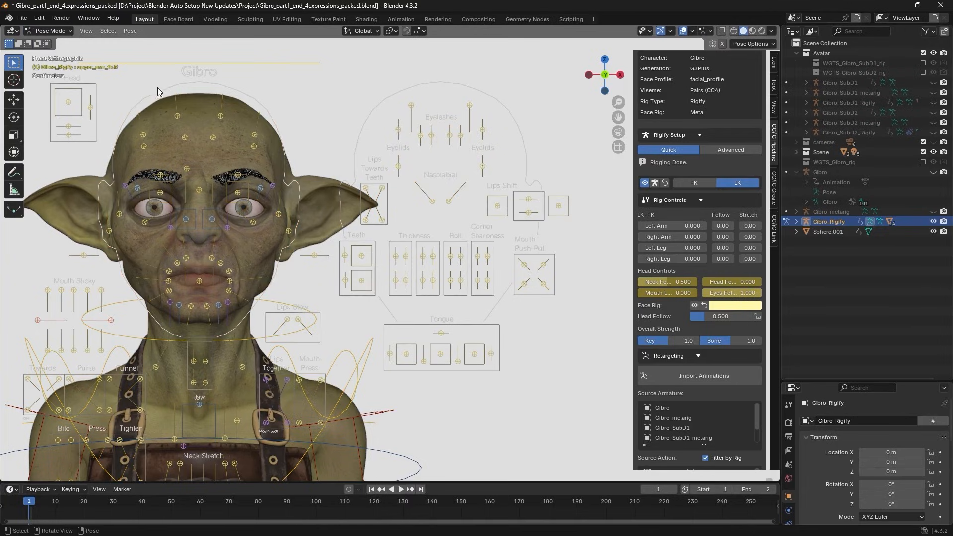
Move the face control board along the X axis beside the goblin's head and recolor the face rig green
shift+click(164, 94)
shift+click(412, 94)
key(g)
key(x)
drag(737, 191, 759, 154)
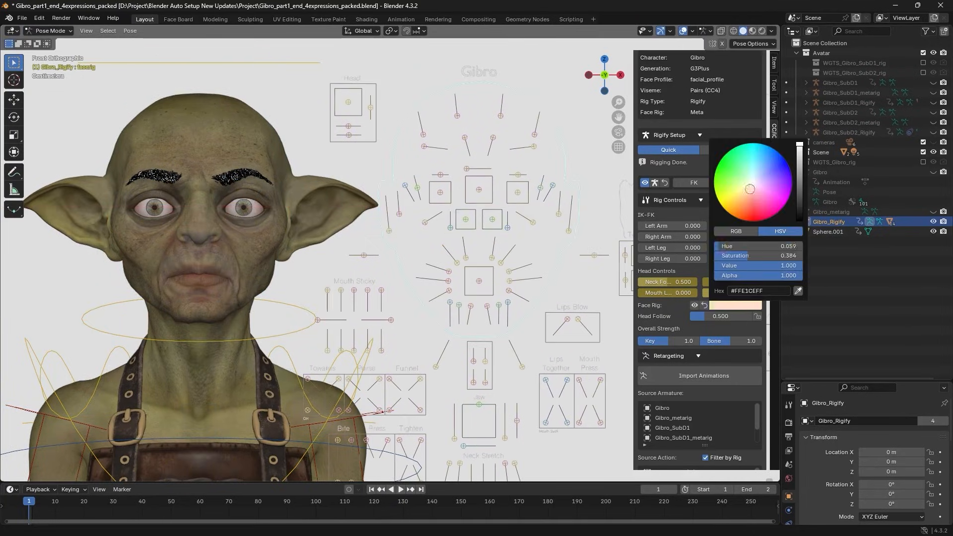
drag(737, 176, 717, 184)
Rotate the goblin's head bone around Z, then lower the face rig's Head Follow and rotate the head again
click(253, 63)
key(r)
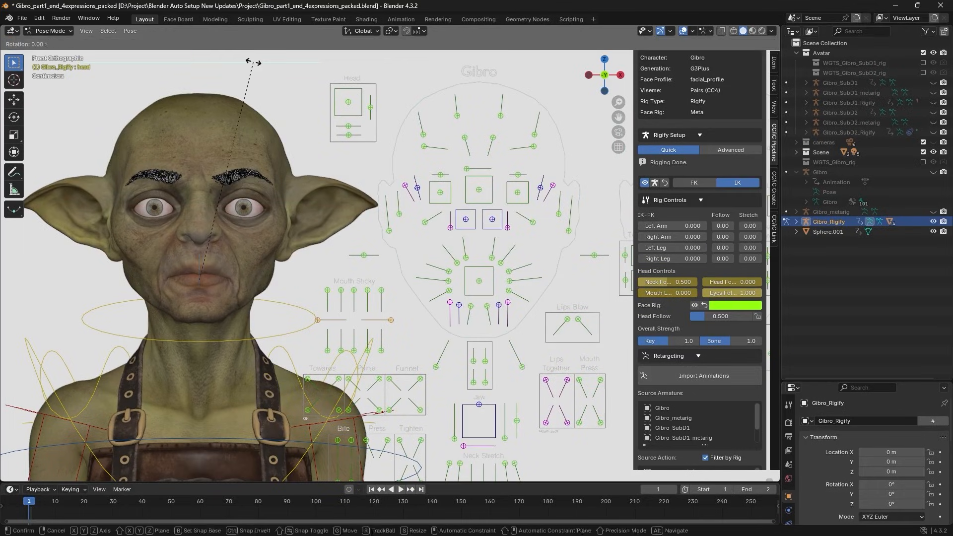
key(z)
click(332, 83)
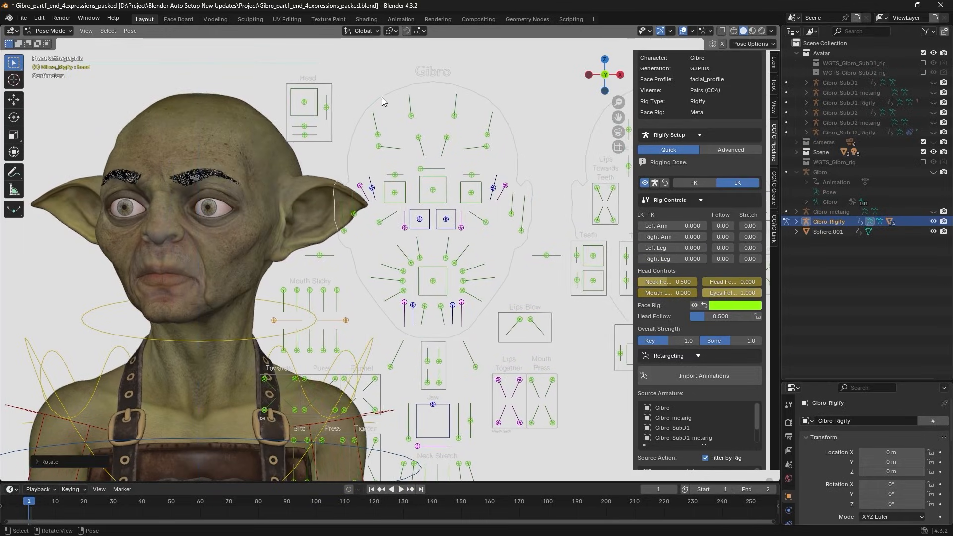
drag(721, 316, 690, 316)
key(r)
key(z)
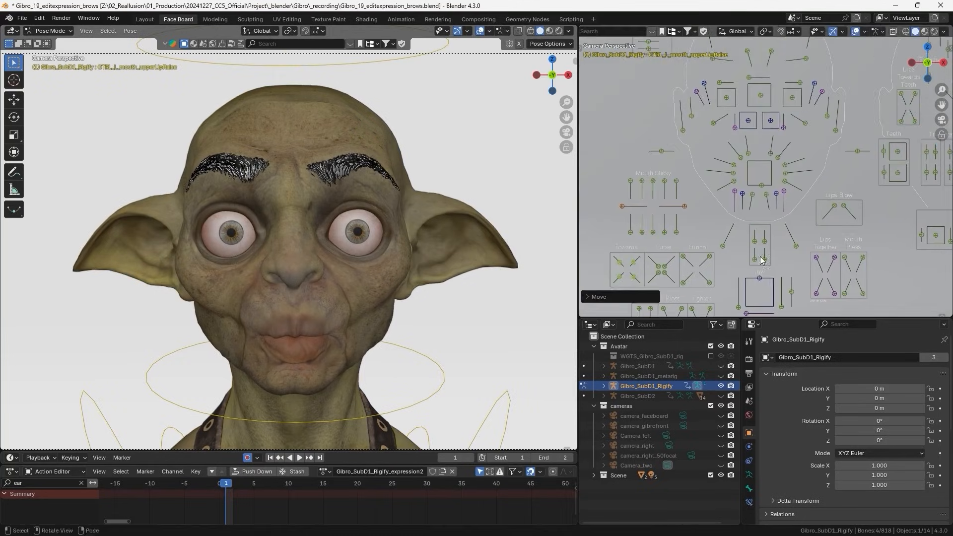
Reshape the goblin's brows and adjust its gaze with the face board controls in the Gibro_SubD1_Rigify_expression3 action
double_click(422, 471)
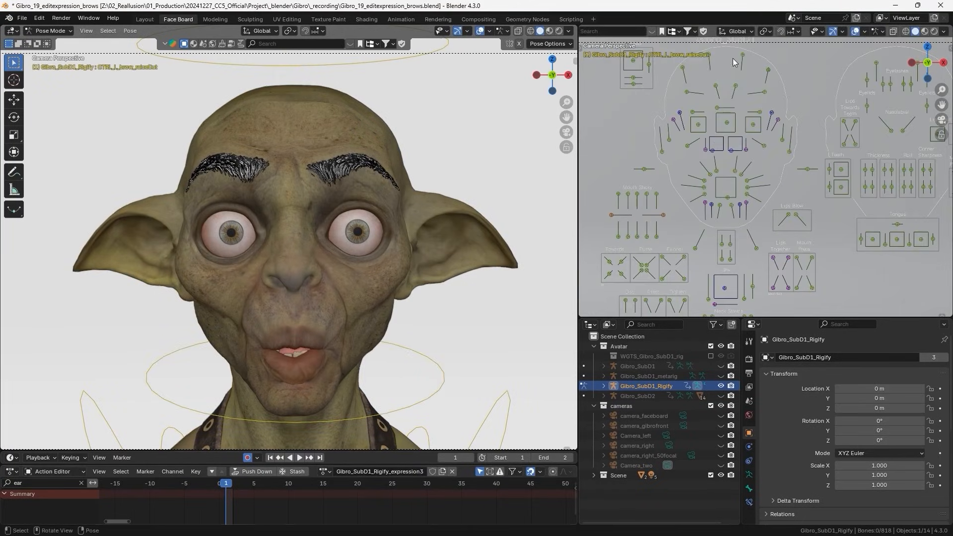
key(g)
click(743, 102)
key(shift+space)
click(390, 90)
drag(305, 299, 307, 301)
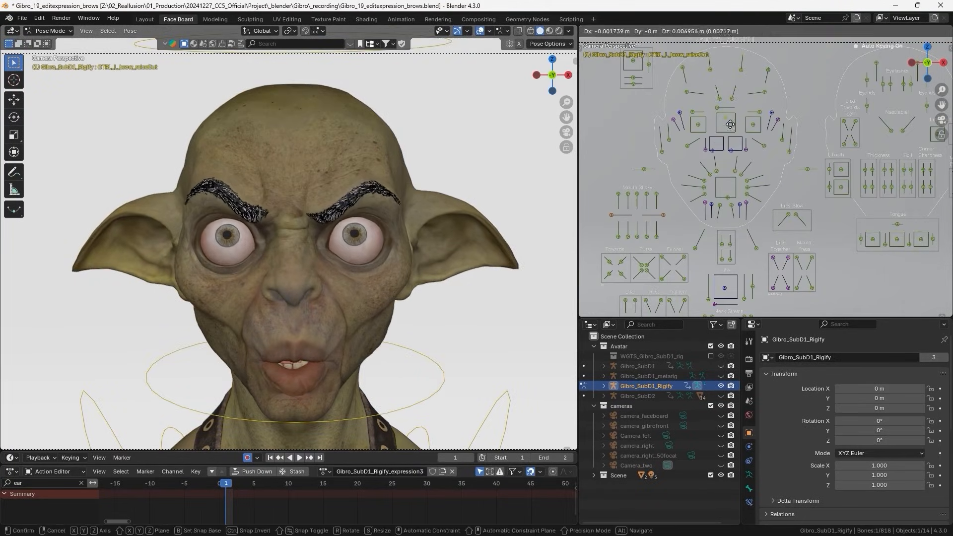
click(729, 121)
Adjust the goblin's mouth shape with the Purse, Towards and Jaw controls on the face board
drag(638, 262, 651, 275)
key(shift+space)
key(g)
drag(622, 243, 603, 220)
drag(602, 256, 627, 280)
drag(590, 241, 581, 228)
key(w)
click(725, 288)
key(g)
click(725, 273)
drag(711, 166, 740, 171)
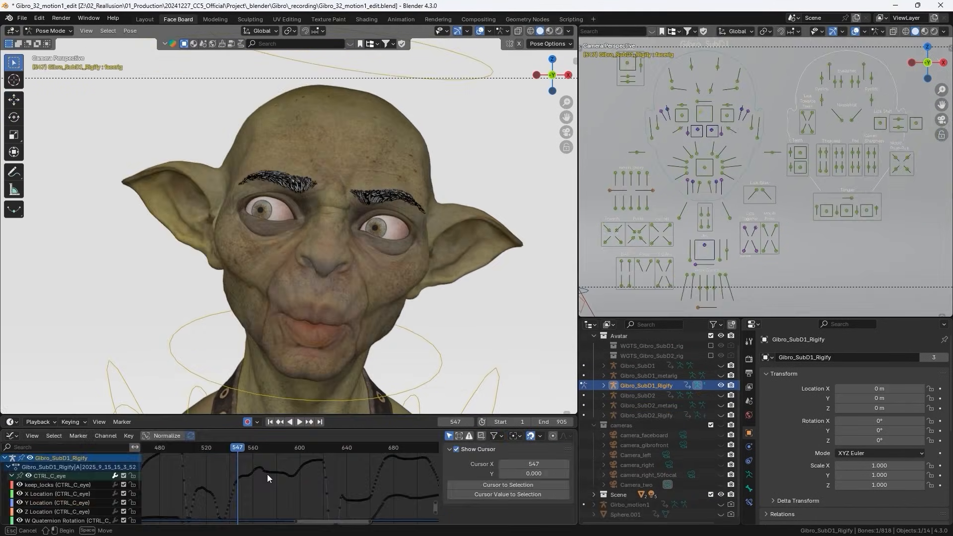
Select keyframes on the CTRL_C_eye animation curves just after frame 547
drag(255, 484, 250, 484)
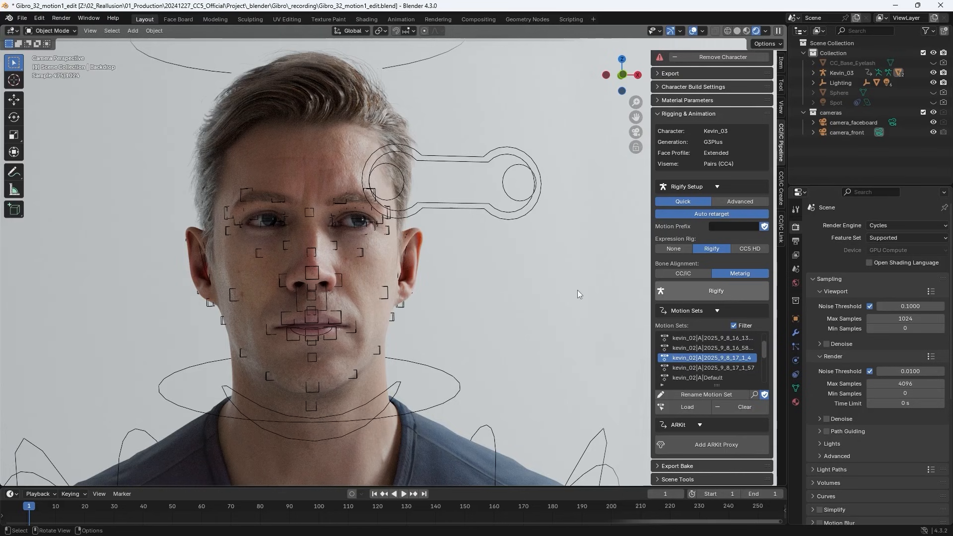
Rigify Kevin_03 using the CC5 HD expression rig with Metarig bone alignment
click(749, 248)
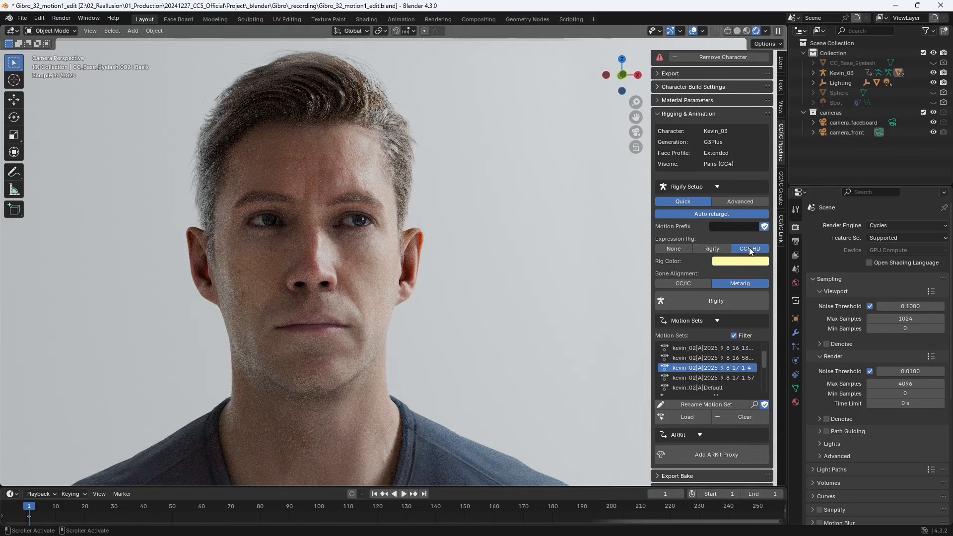
click(731, 299)
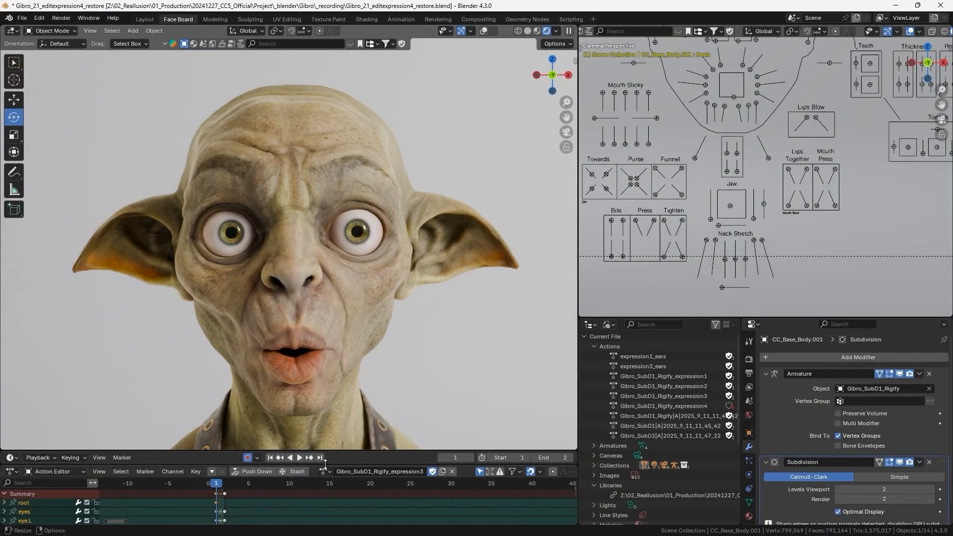
Apply the Gibro_SubD1_Rigify_expression1 action to the goblin's rig and select its body mesh
click(326, 471)
click(489, 352)
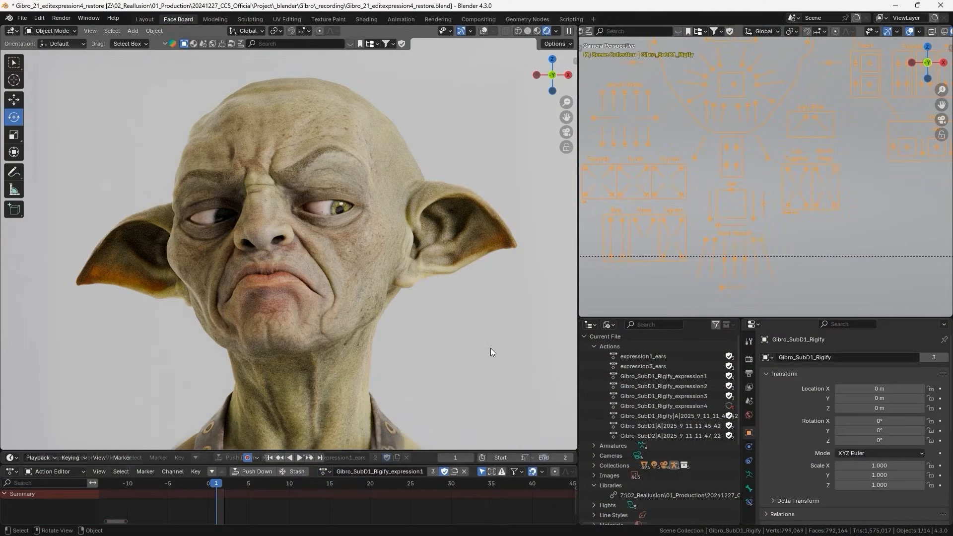
click(432, 200)
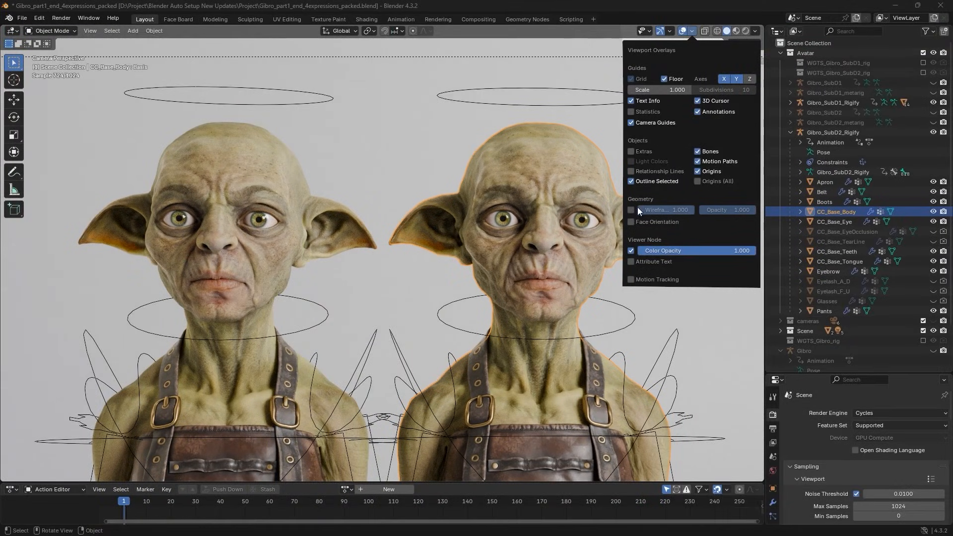
Enable the Wireframe overlay for the two goblin characters
click(630, 210)
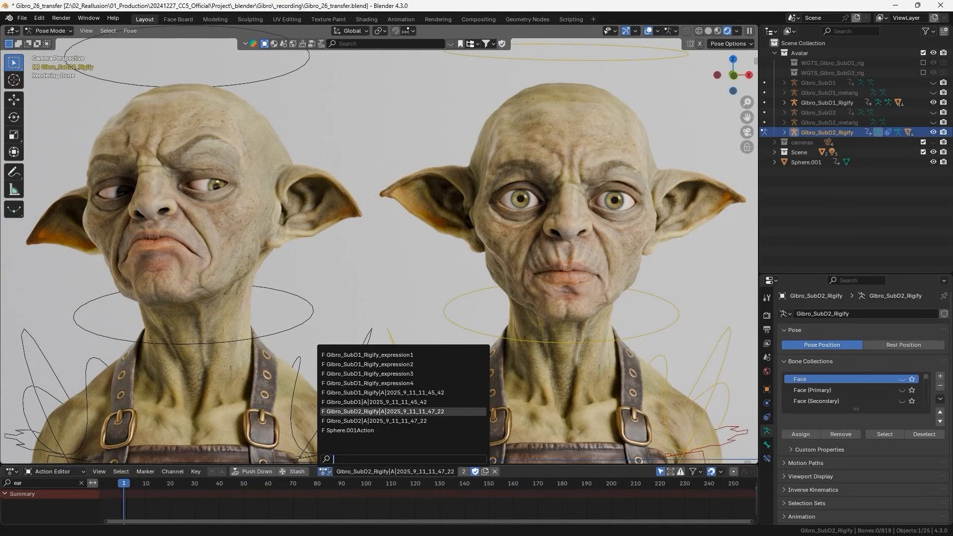
Apply the Gibro_SubD1_Rigify_expression1 action to Gibro_SubD2_Rigify and return to Object Mode
click(346, 362)
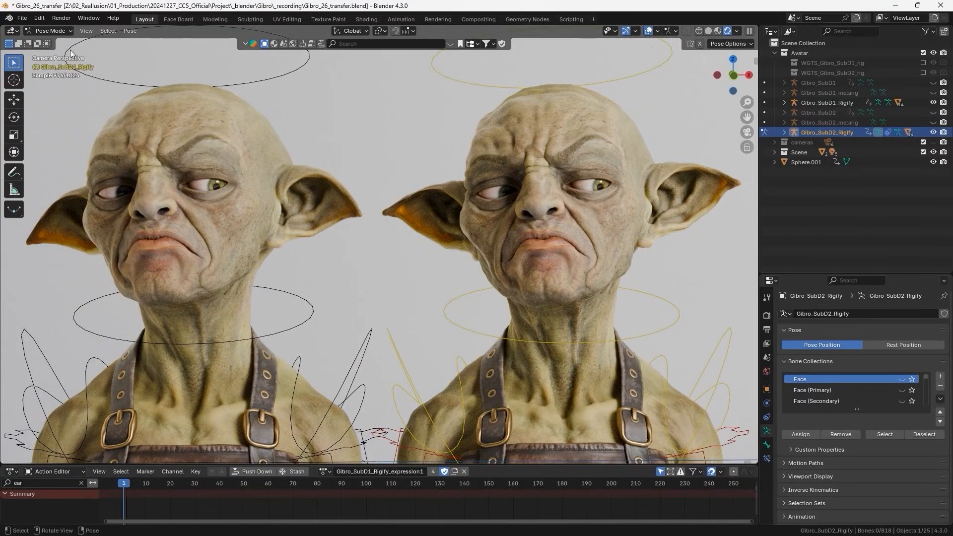
click(50, 31)
click(50, 41)
Select the second goblin's CC_Base_Body and assign it a saved shape key action in the Shape Key Editor
click(516, 125)
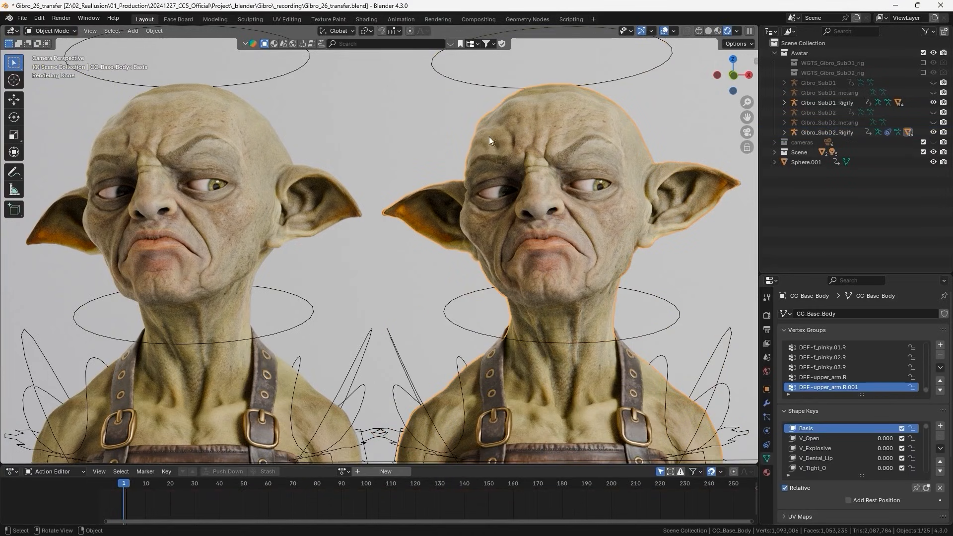
click(55, 471)
click(67, 429)
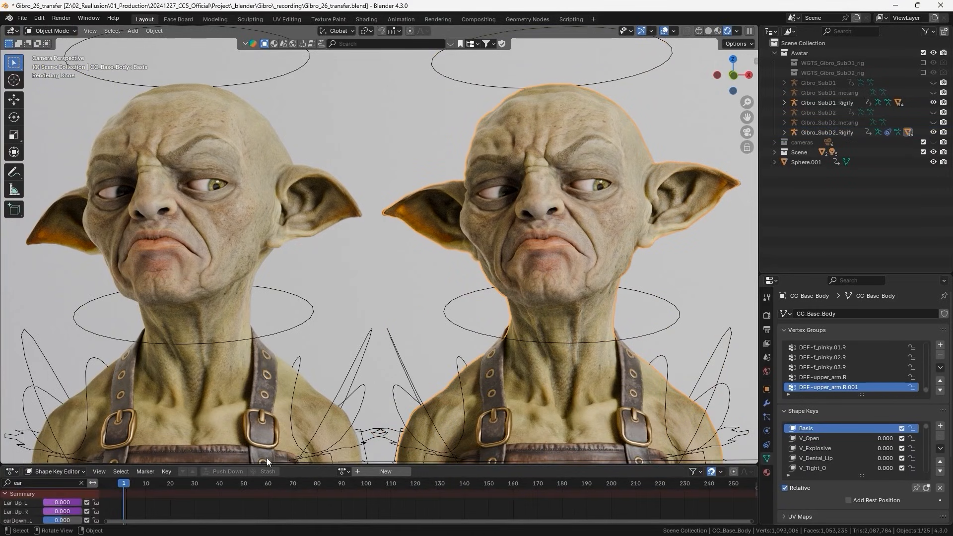
click(343, 472)
click(368, 353)
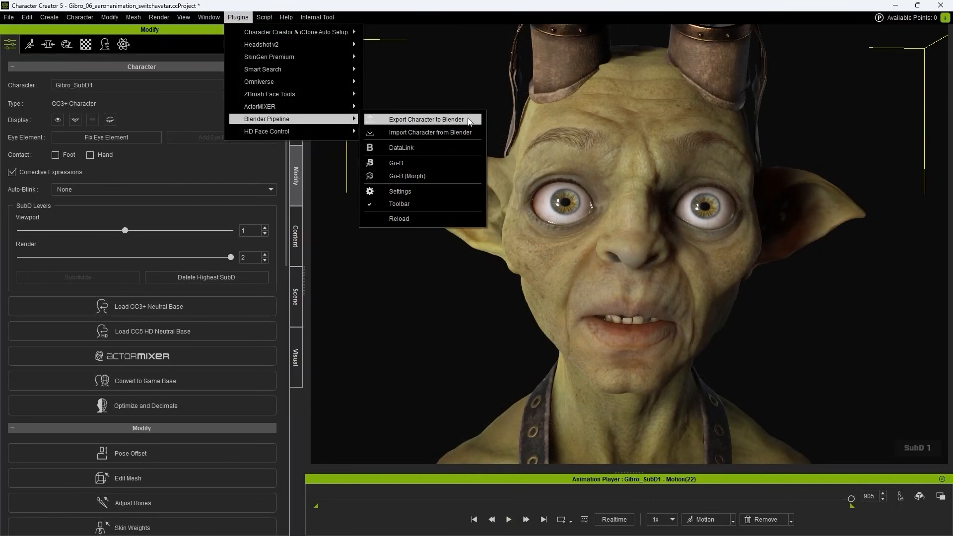
Switch to Character Creator 5 and set the Gibro_SubD1 Blender export to the Selected Models with Motions preset
click(470, 120)
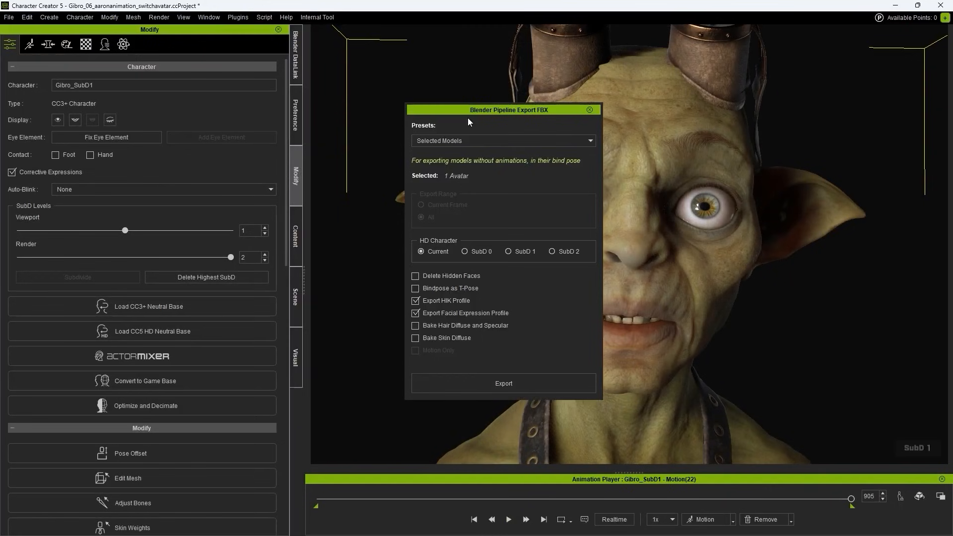
click(462, 141)
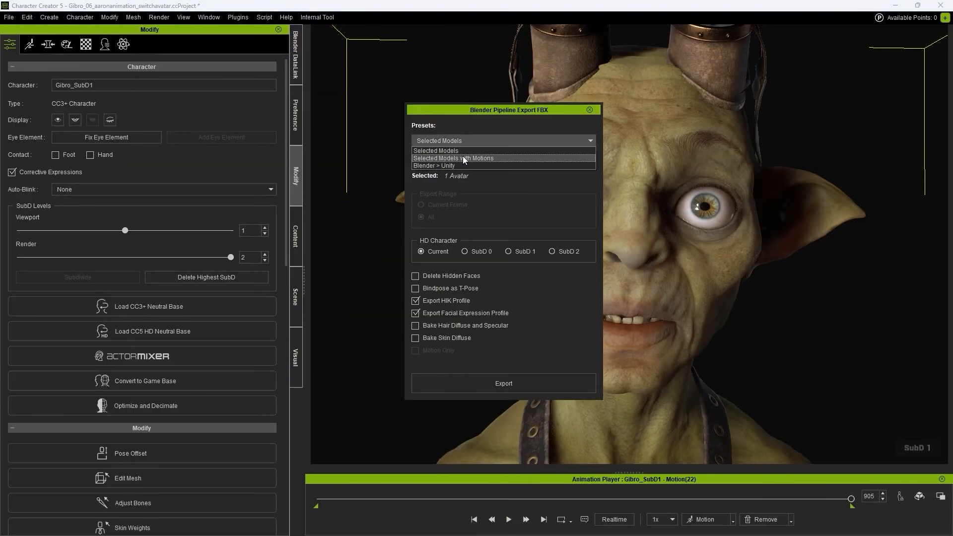
click(489, 156)
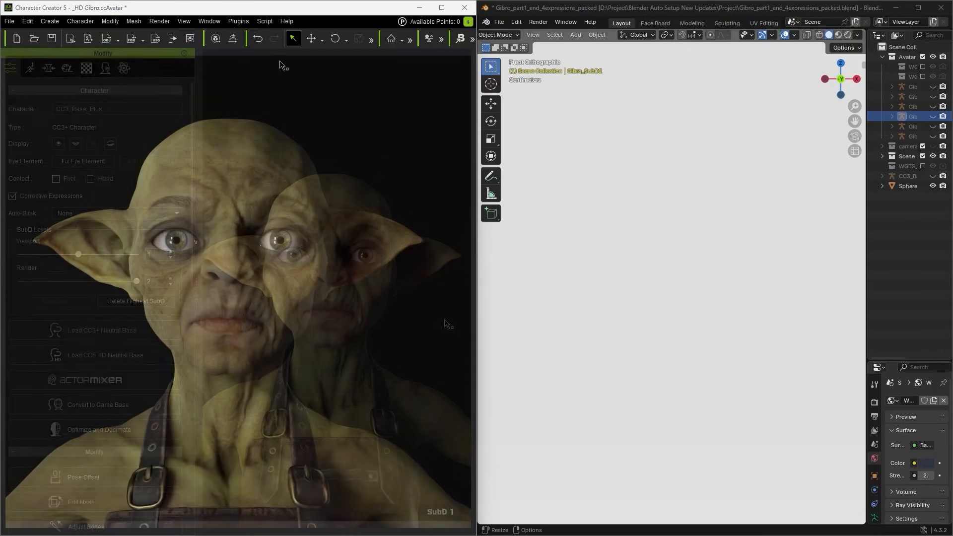
Send the HD Gibro avatar to Blender through DataLink and accept replacing the existing CC3_Base_Plus character
click(239, 21)
mouse_move(279, 112)
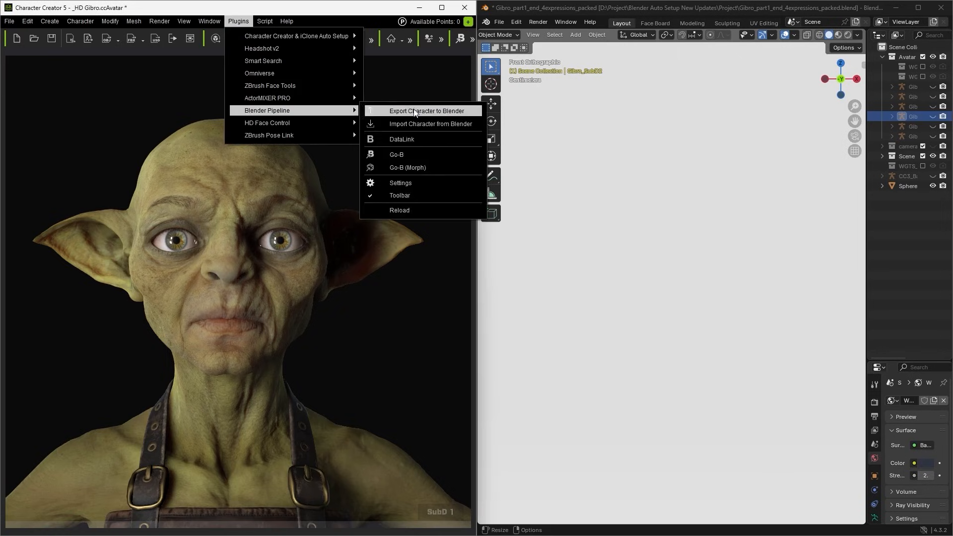
click(403, 140)
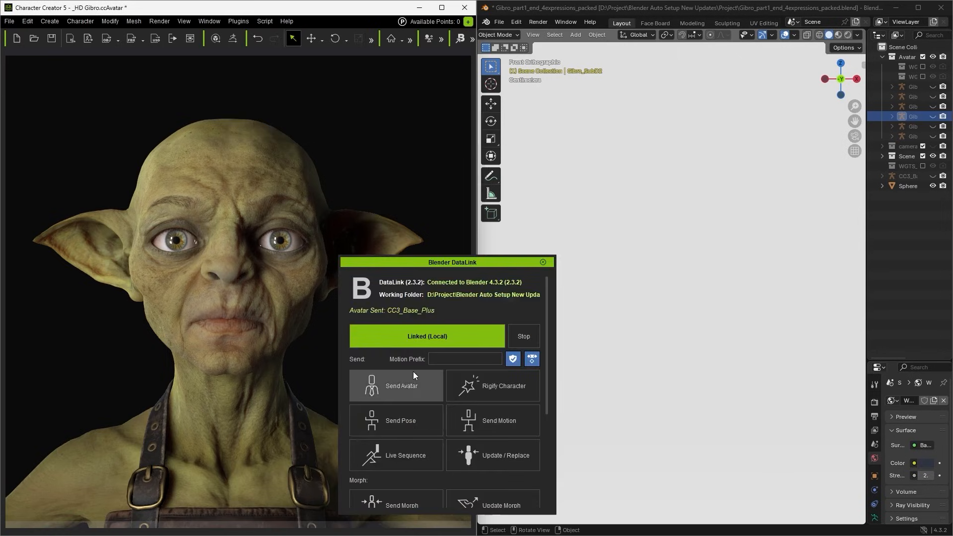
click(406, 389)
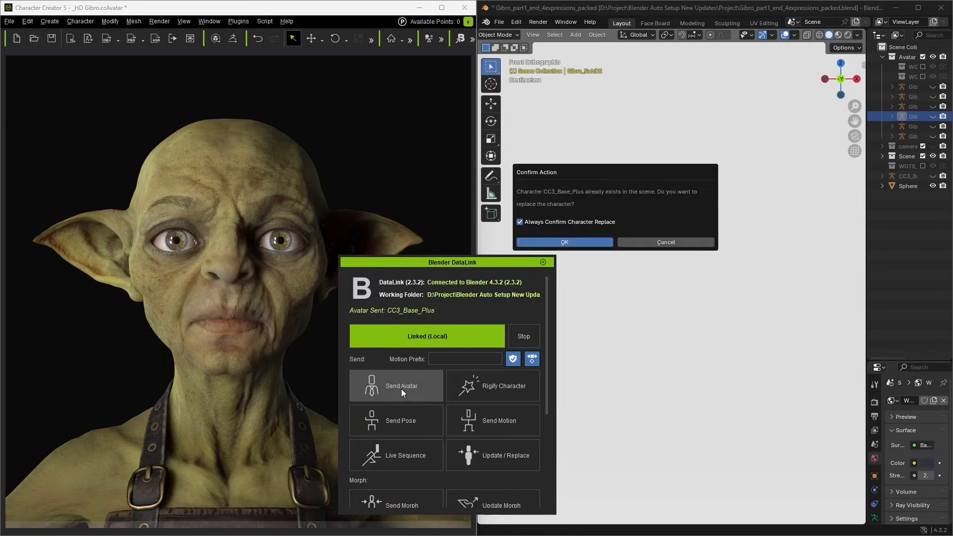
click(580, 240)
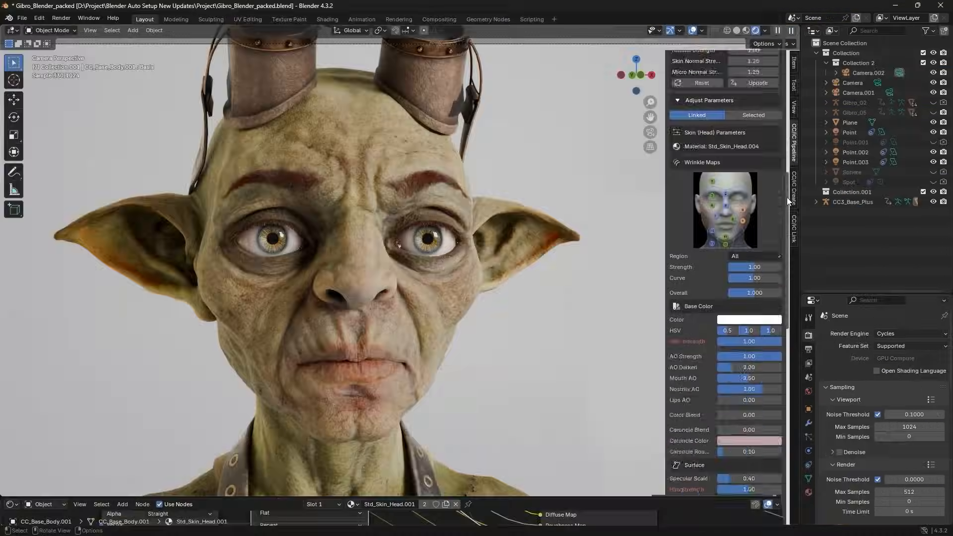
Lower the Displacement strength of the goblin's head skin and raise its Wrinkle Displacement
mouse_move(787, 198)
mouse_down()
mouse_move(776, 368)
mouse_move(788, 210)
mouse_up()
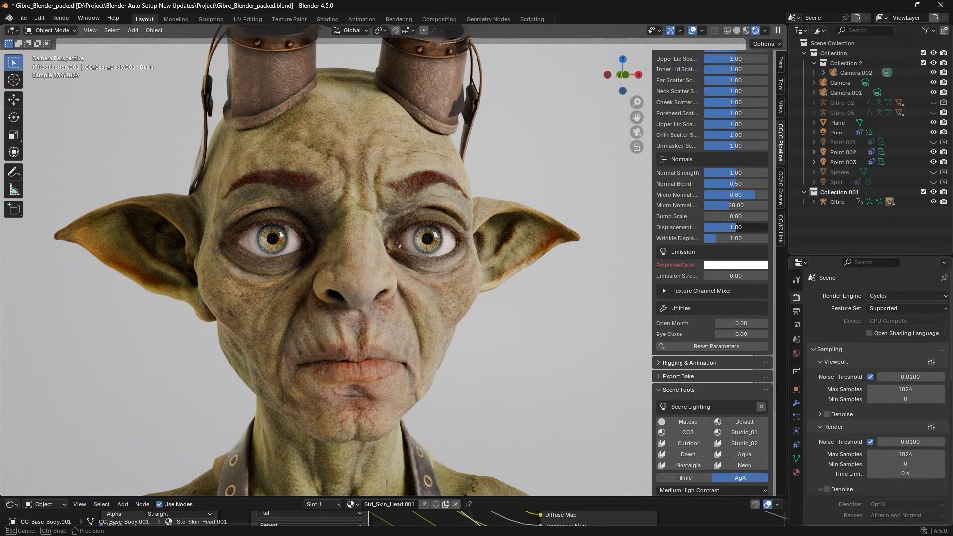
drag(735, 227, 704, 228)
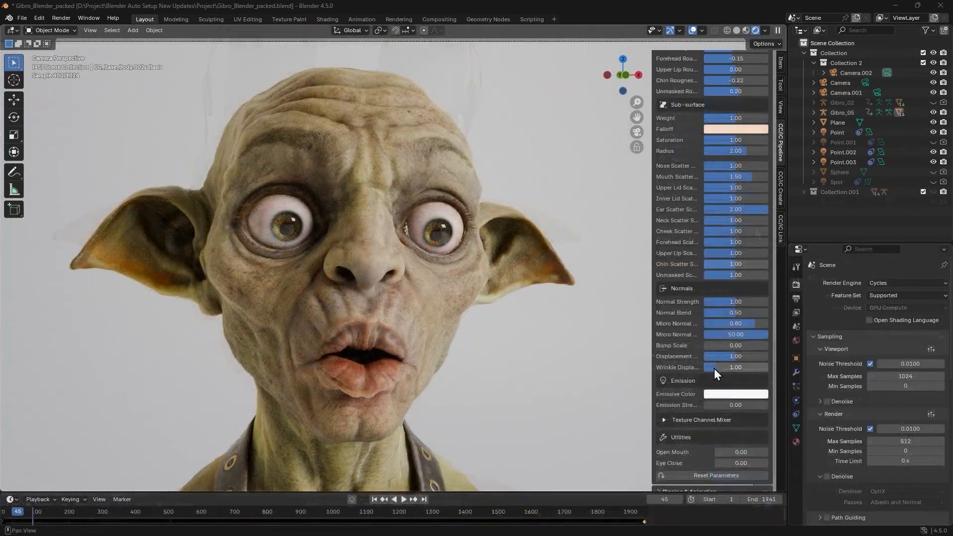
mouse_move(714, 369)
mouse_down()
mouse_move(758, 368)
mouse_move(723, 368)
mouse_up()
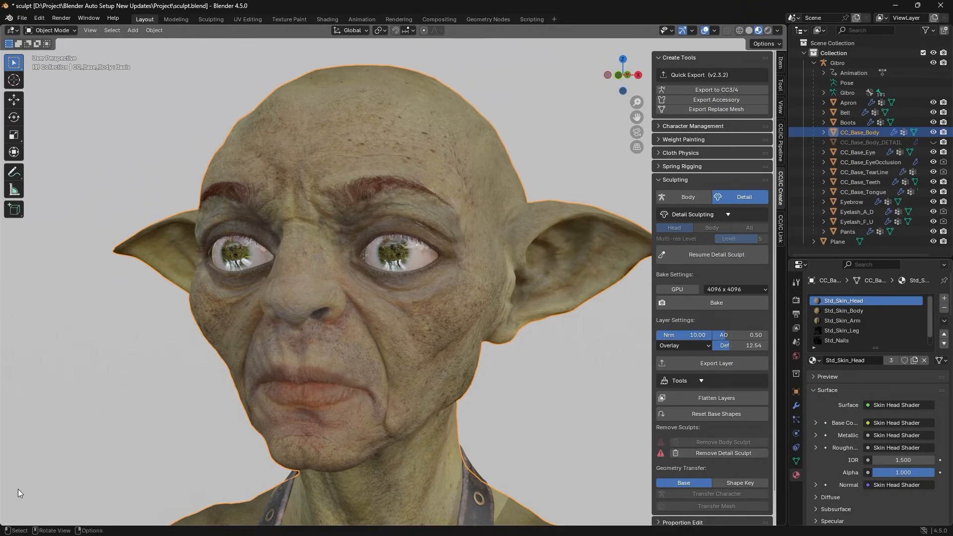
Split off an Image Editor below the viewport and load Gibro_Std_Skin_Head_DETAIL_Bake_Normal in it
drag(2, 523, 14, 276)
click(12, 281)
click(42, 332)
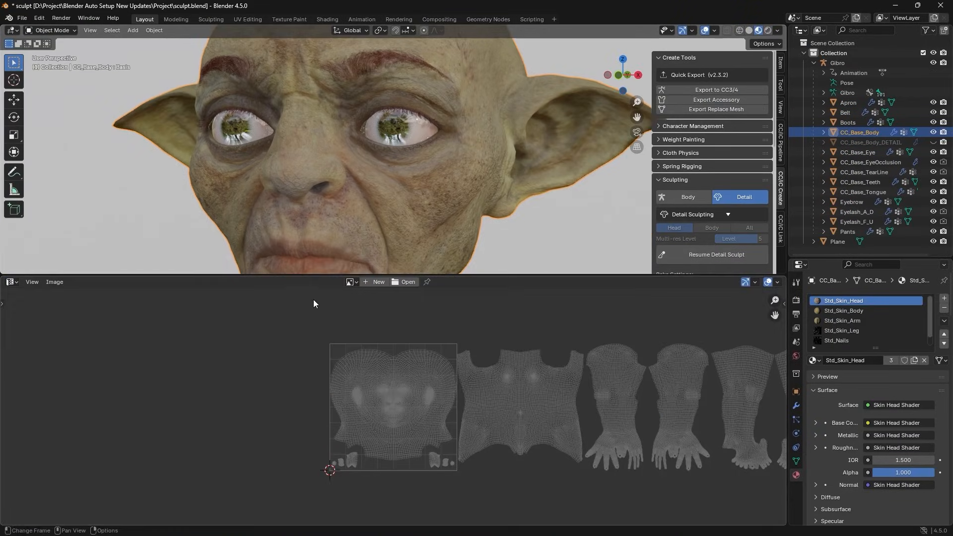
click(351, 282)
text(base)
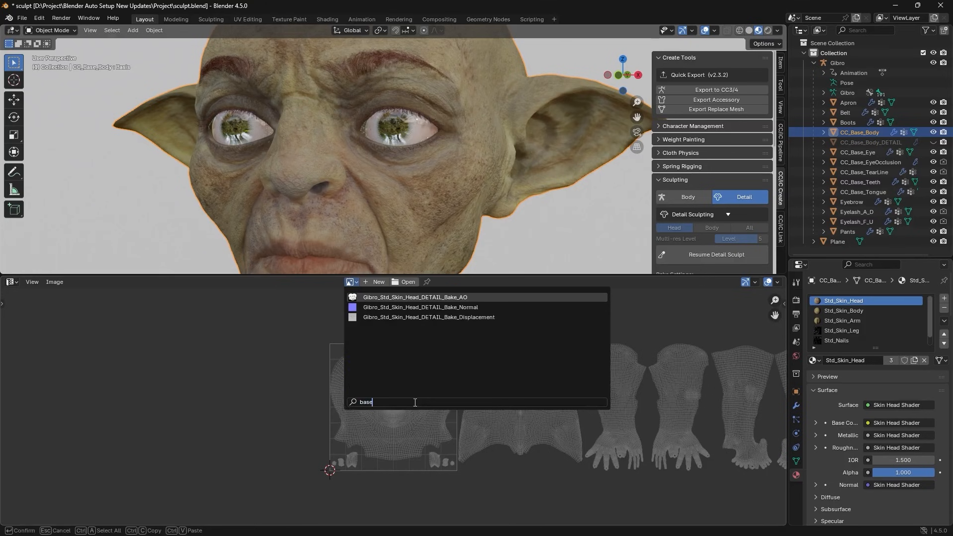
click(447, 307)
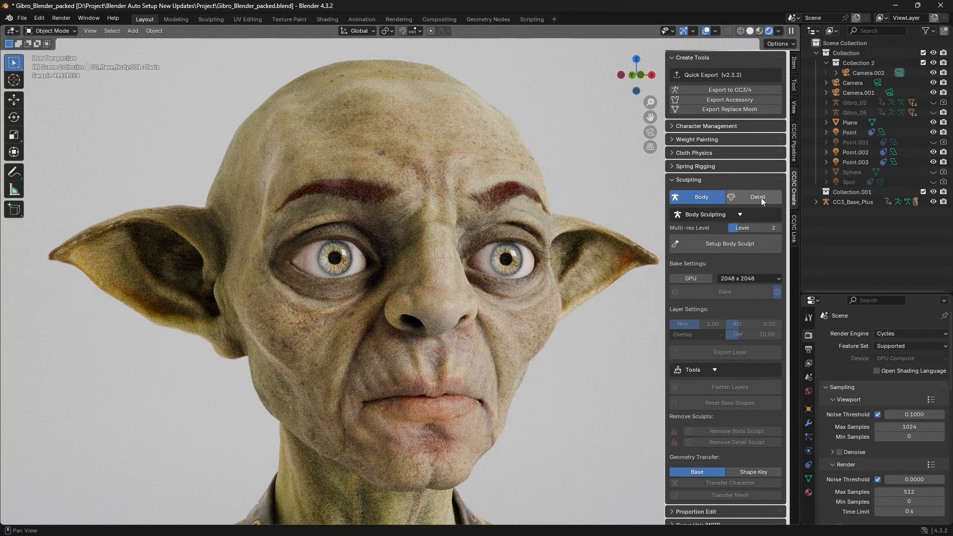
Switch to Detail sculpting and sculpt Clay Strips strokes around the bridge of the goblin's nose
click(761, 198)
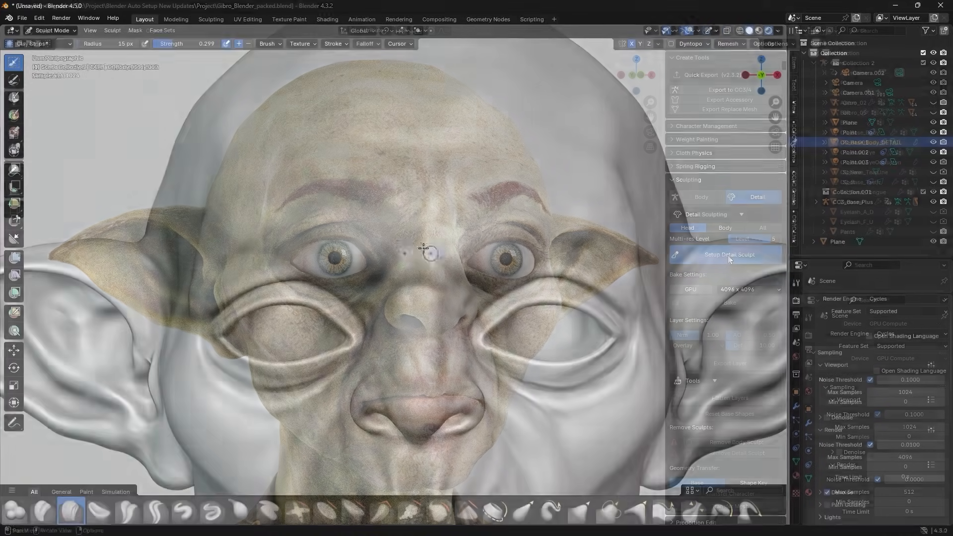
mouse_move(431, 281)
mouse_down()
mouse_move(433, 237)
mouse_move(454, 283)
mouse_up()
drag(391, 288, 385, 251)
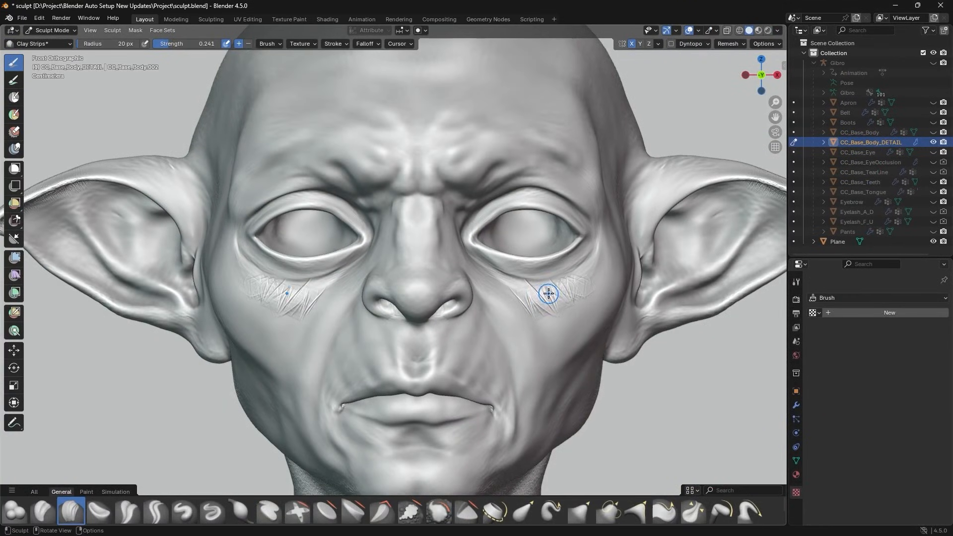
Add mirrored Clay Strips strokes to the skin beneath the goblin's eyes on the detail mesh
mouse_move(548, 293)
mouse_down()
mouse_move(548, 330)
mouse_move(549, 312)
mouse_up()
click(721, 306)
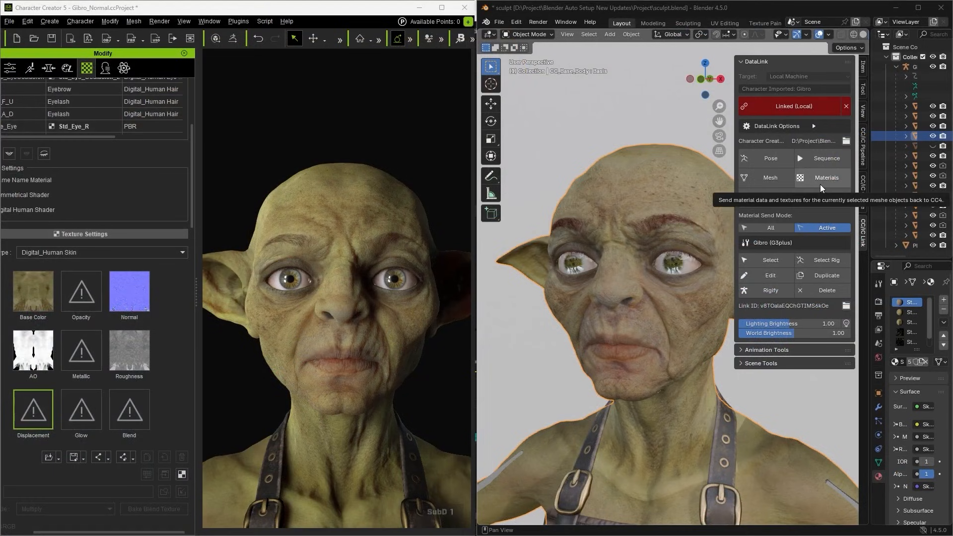
Send the active head material's textures back to Character Creator 5 and lower the Strength of its Normal map there
click(838, 178)
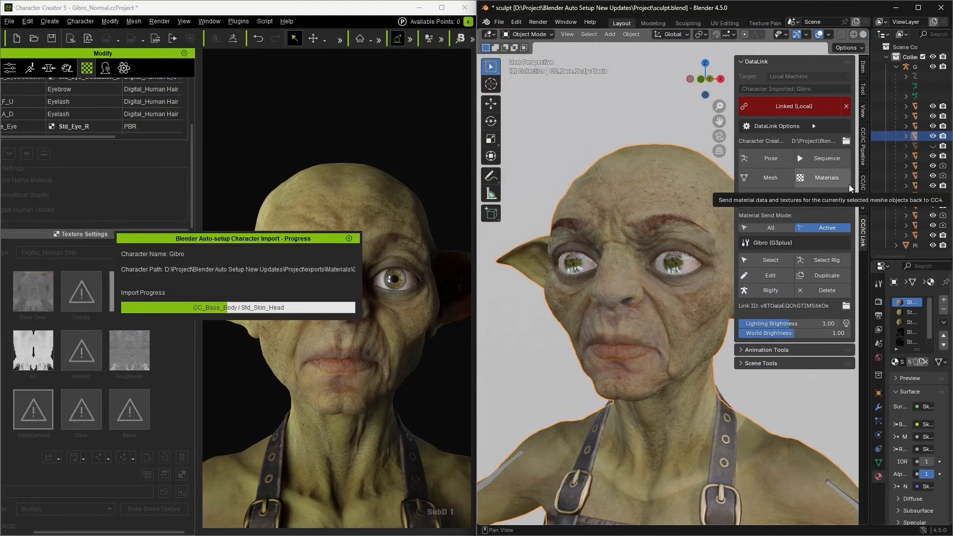
mouse_move(168, 268)
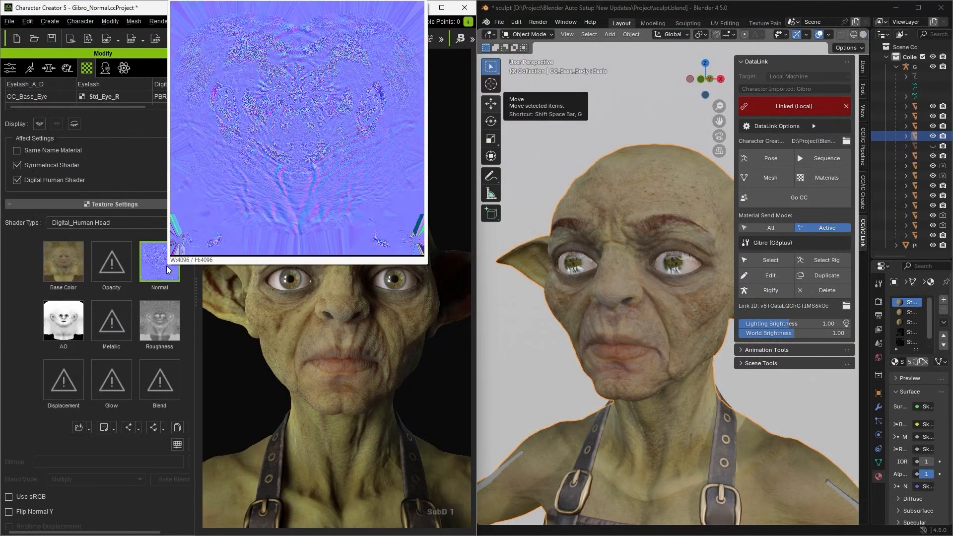
scroll(149, 342, down, 3)
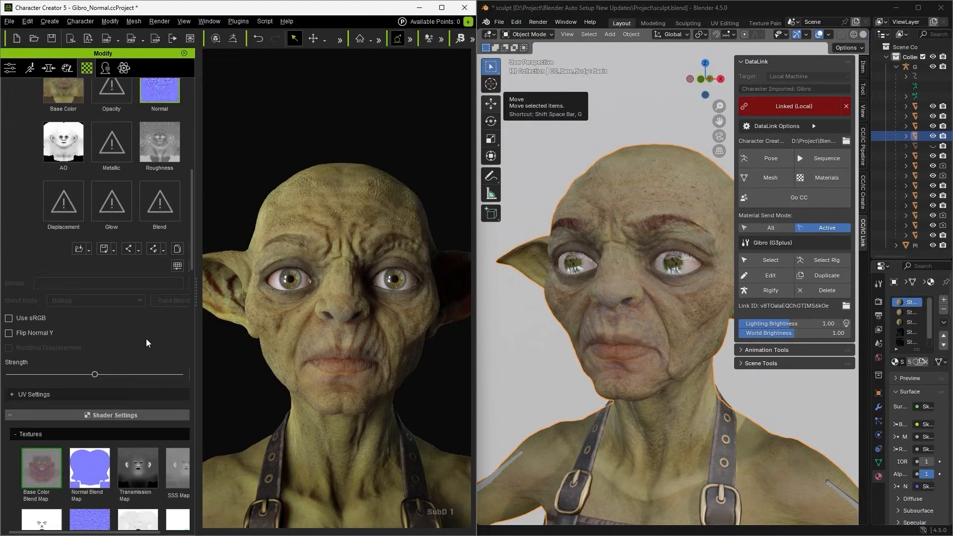
mouse_move(98, 375)
mouse_down()
mouse_move(144, 374)
mouse_move(58, 375)
mouse_move(87, 374)
mouse_up()
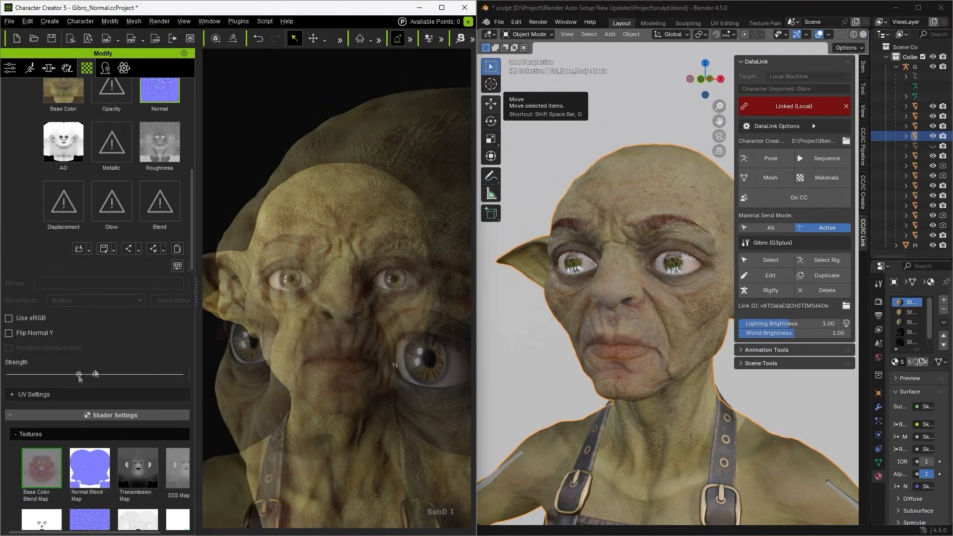
mouse_move(79, 375)
mouse_down()
mouse_move(39, 378)
mouse_move(76, 374)
mouse_up()
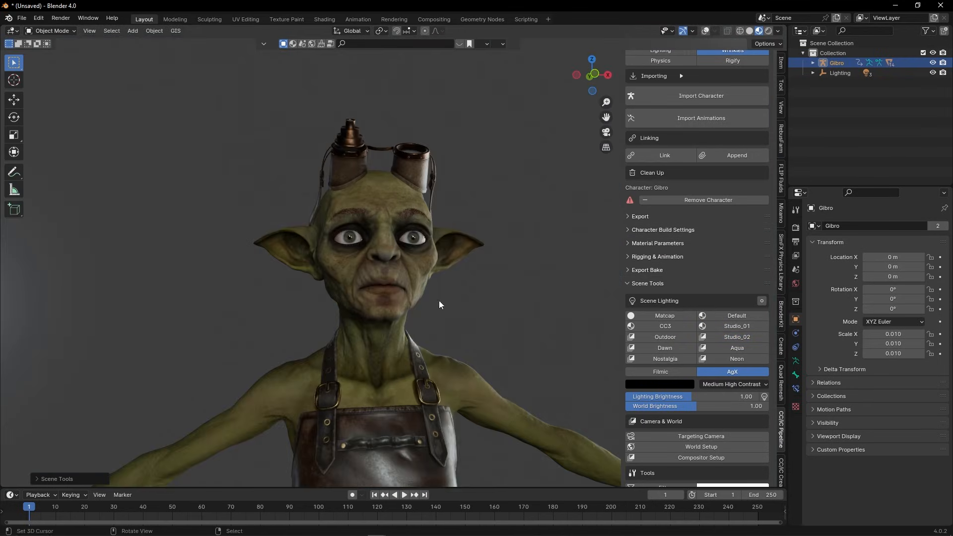
Try the Matcap scene lighting preset on the Gibro character in Blender and replace it with the Dawn preset
middle_drag(398, 290, 404, 294)
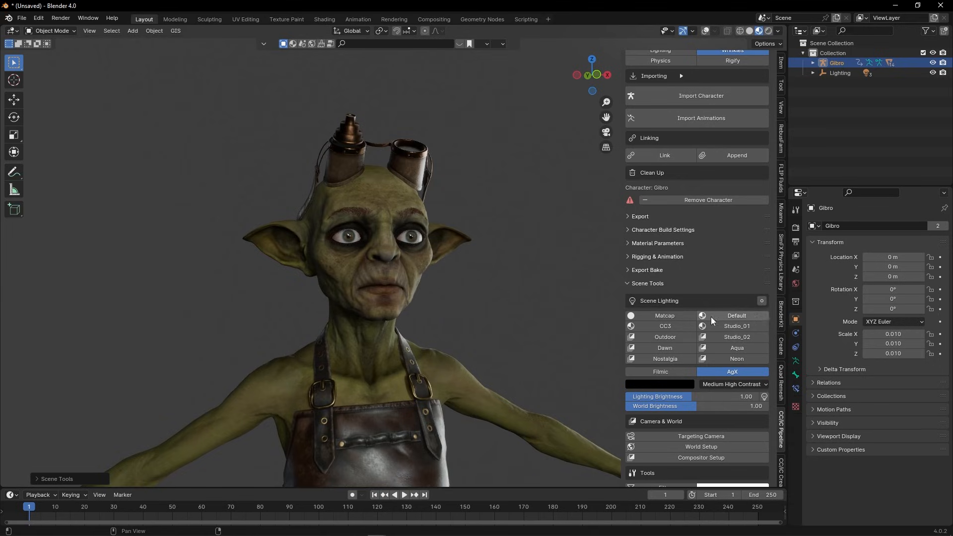
click(681, 319)
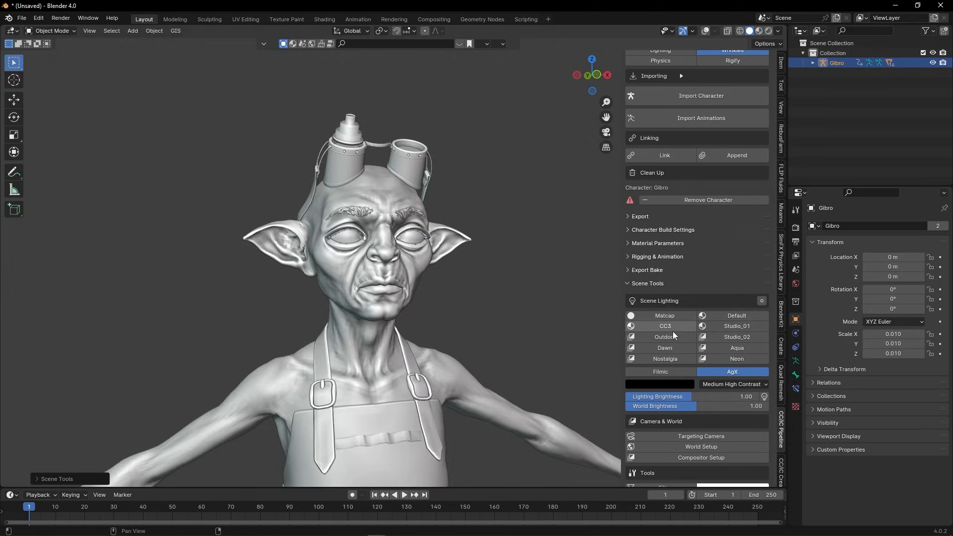
click(675, 352)
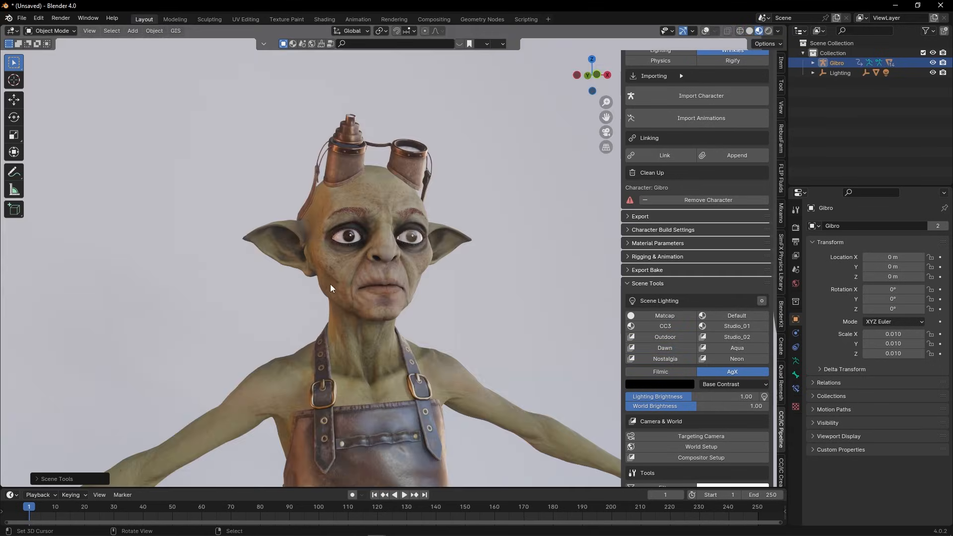
middle_drag(329, 284, 351, 291)
scroll(358, 268, up, 5)
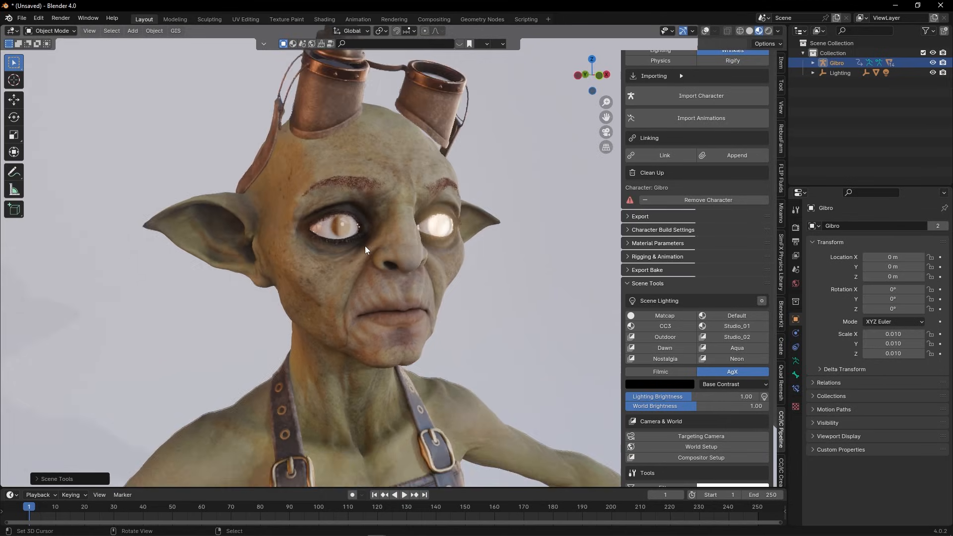